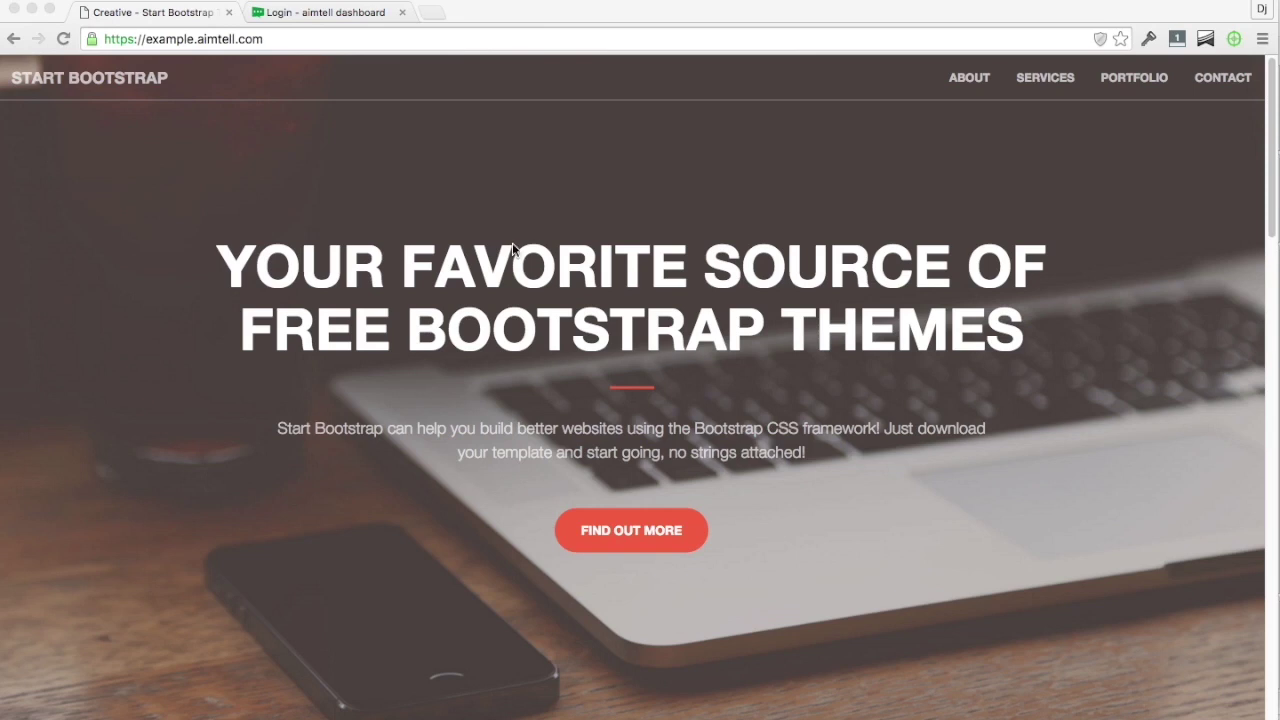
Step: Scroll down through the Start Bootstrap example site and back up to the top
scroll(512, 242, down, 5)
scroll(512, 243, down, 15)
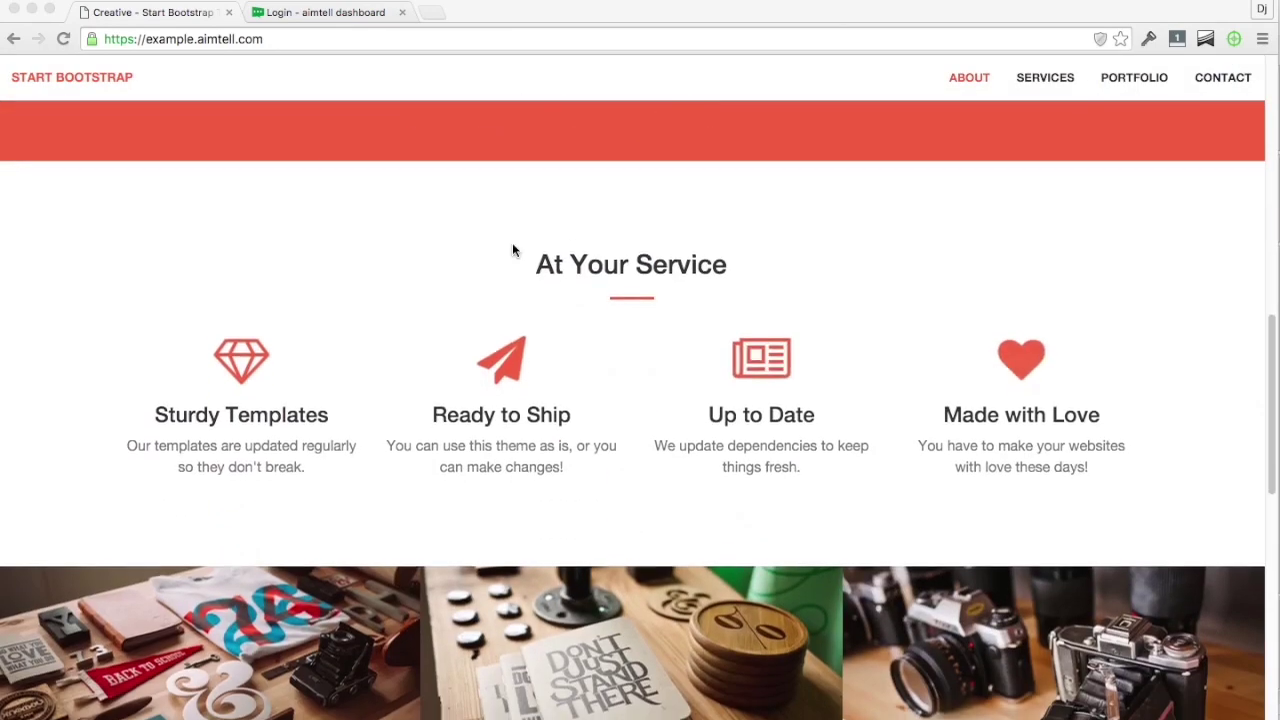
scroll(512, 250, down, 4)
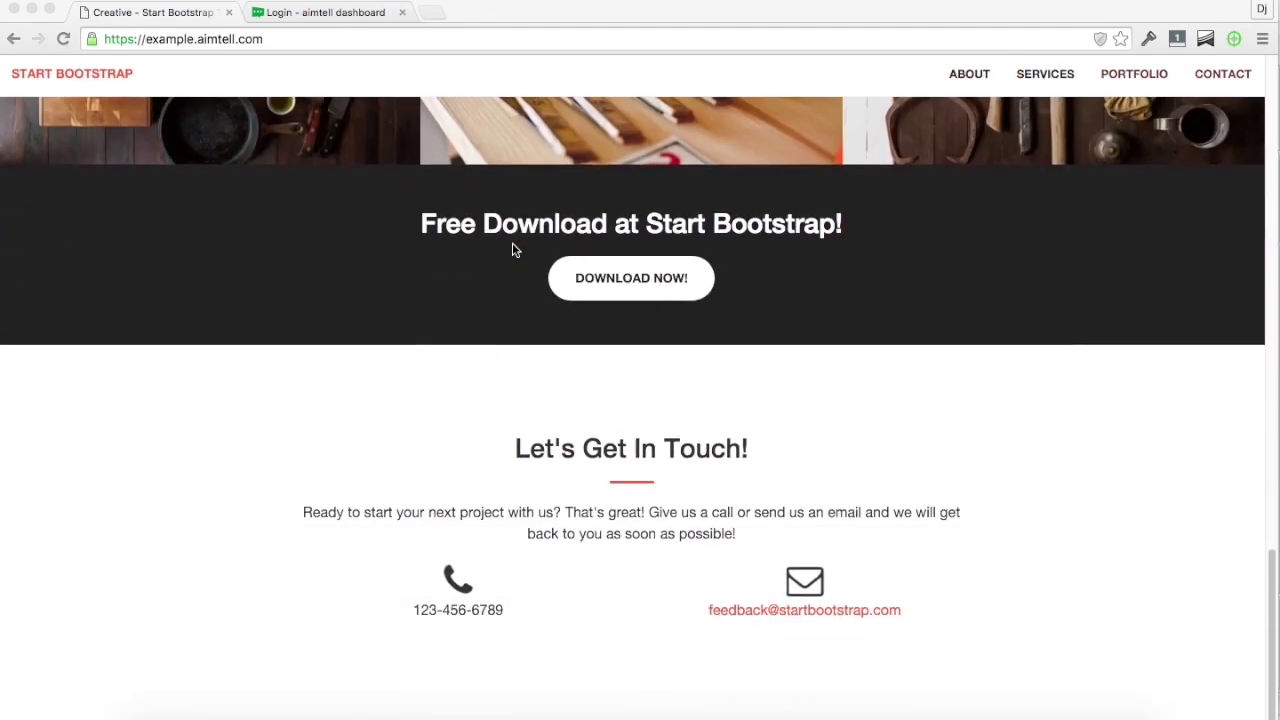
scroll(512, 250, up, 20)
scroll(512, 250, up, 3)
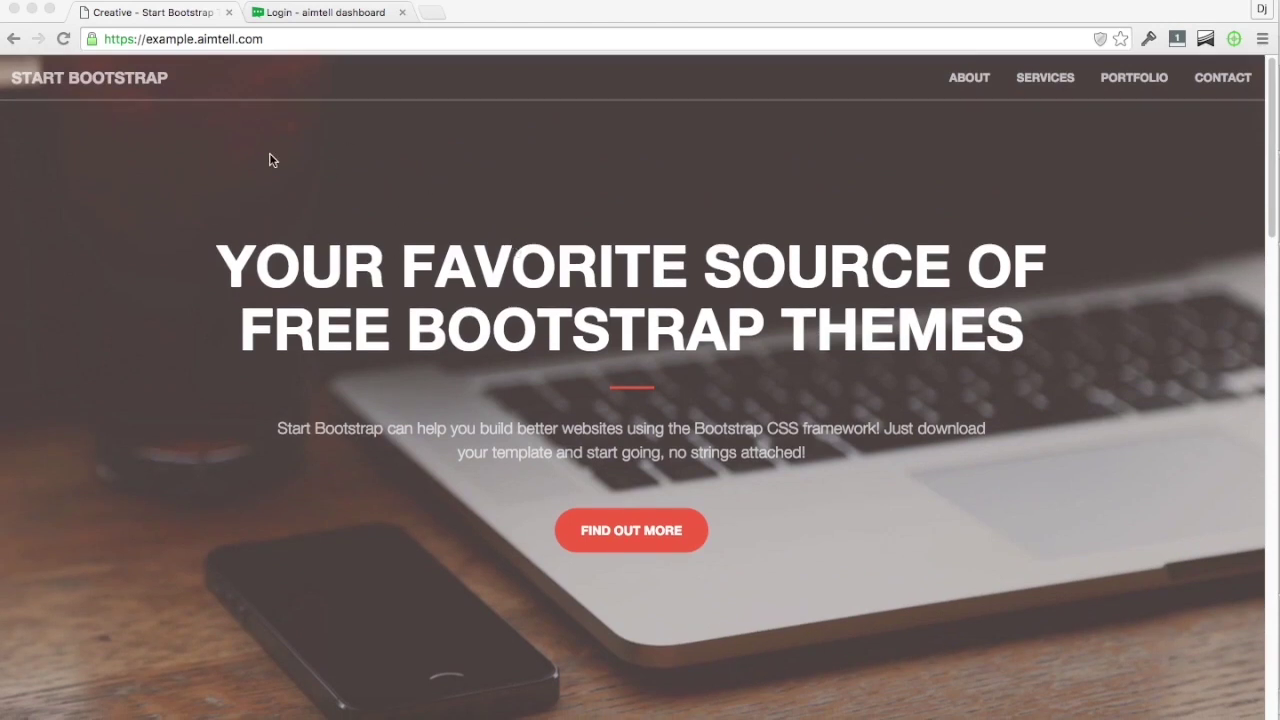
Step: Sign in to the Aimtell dashboard and open the Add Website form
click(305, 14)
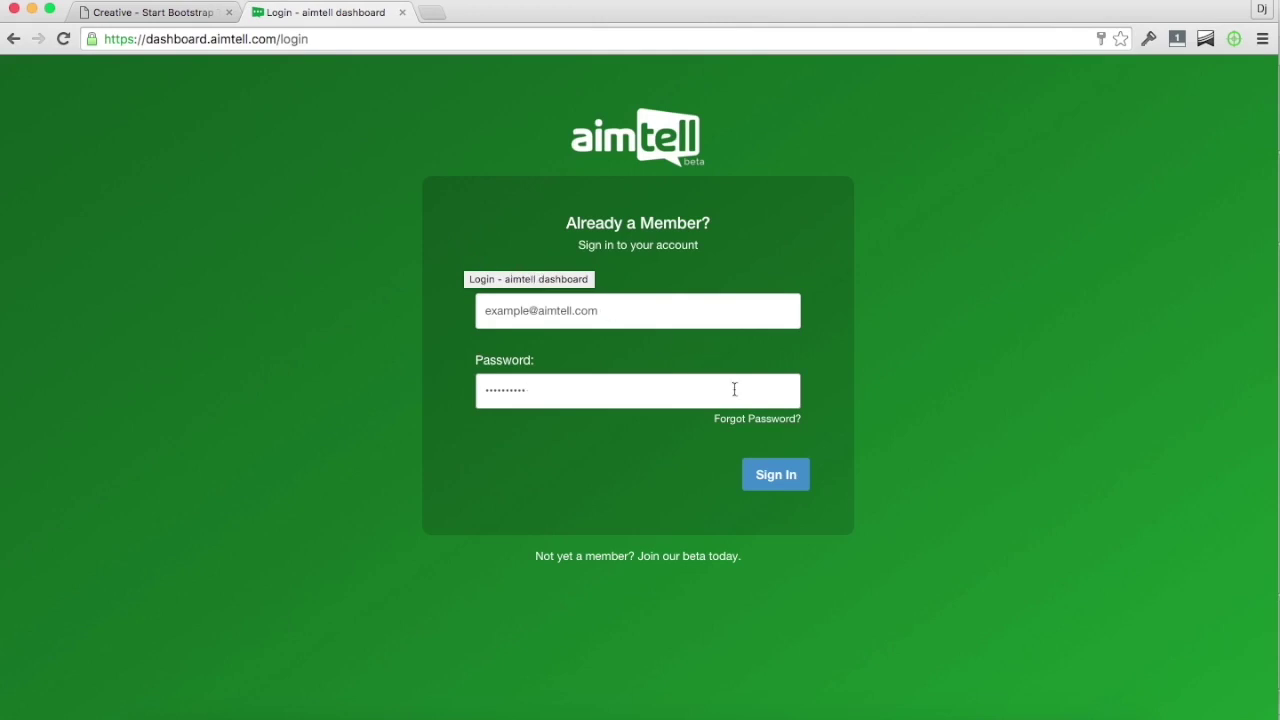
click(786, 474)
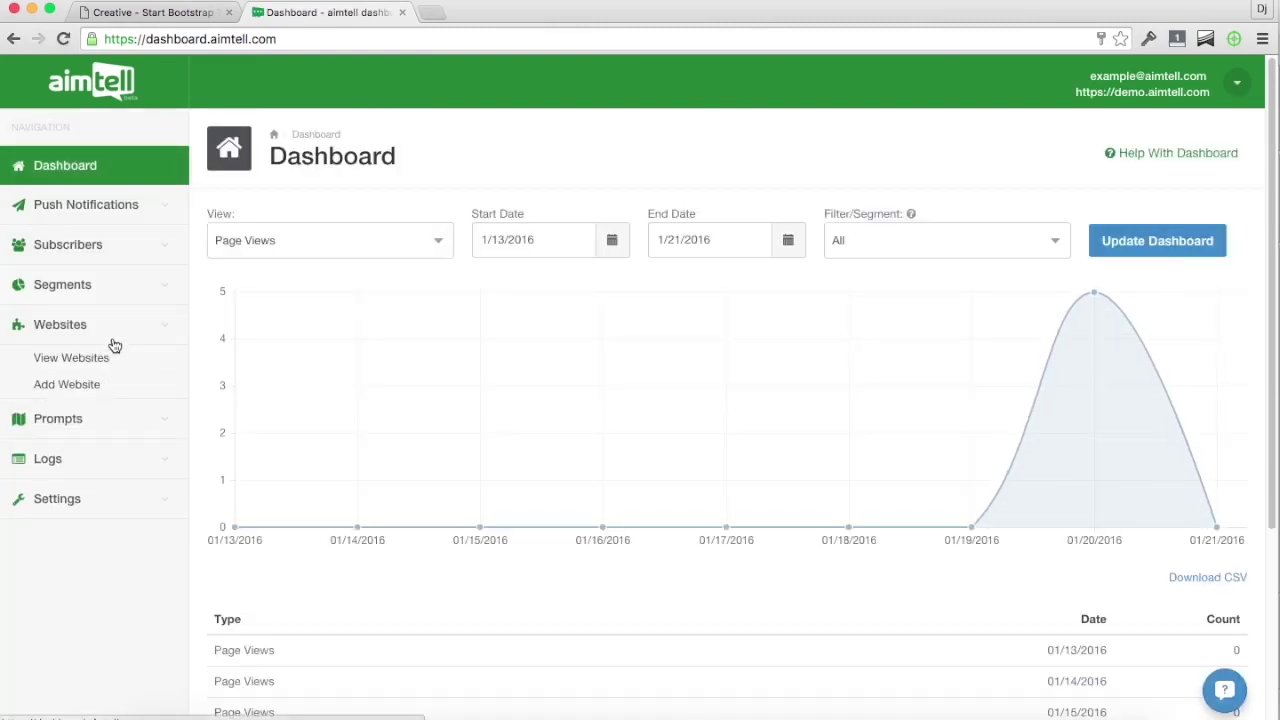
click(104, 387)
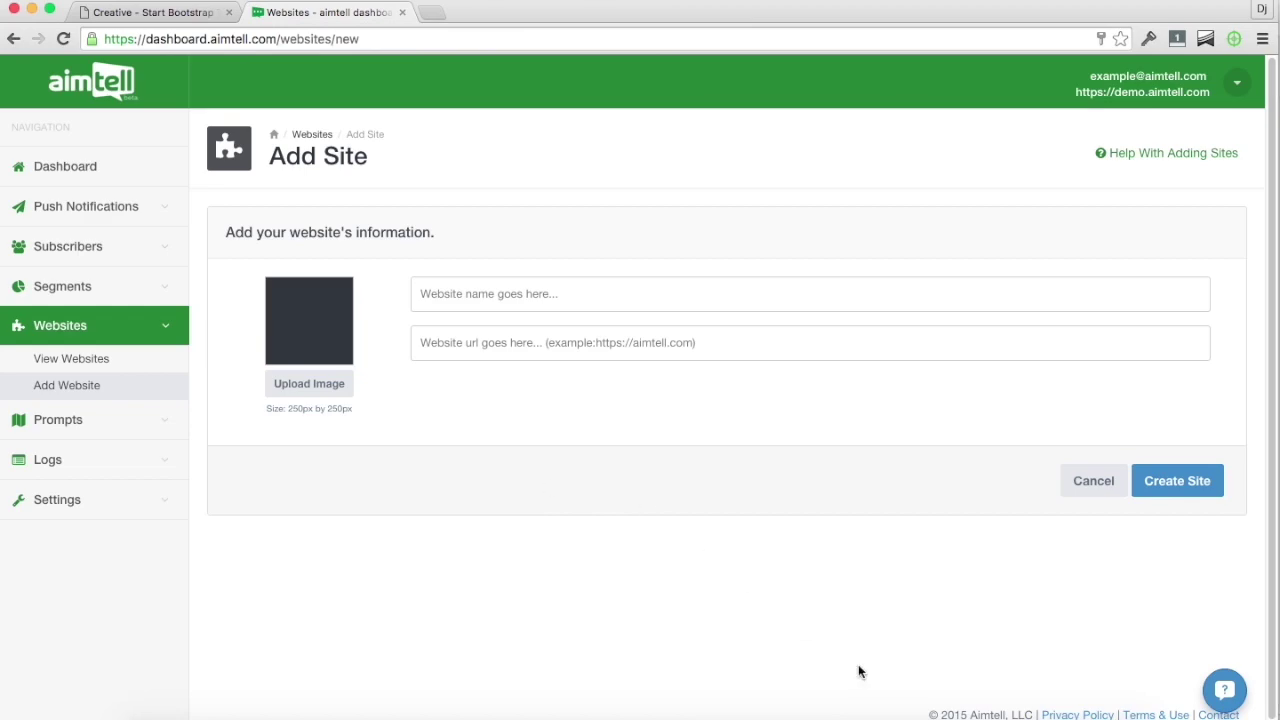
Step: Preview Safari's example push prompt, then return to the empty website name field
click(884, 714)
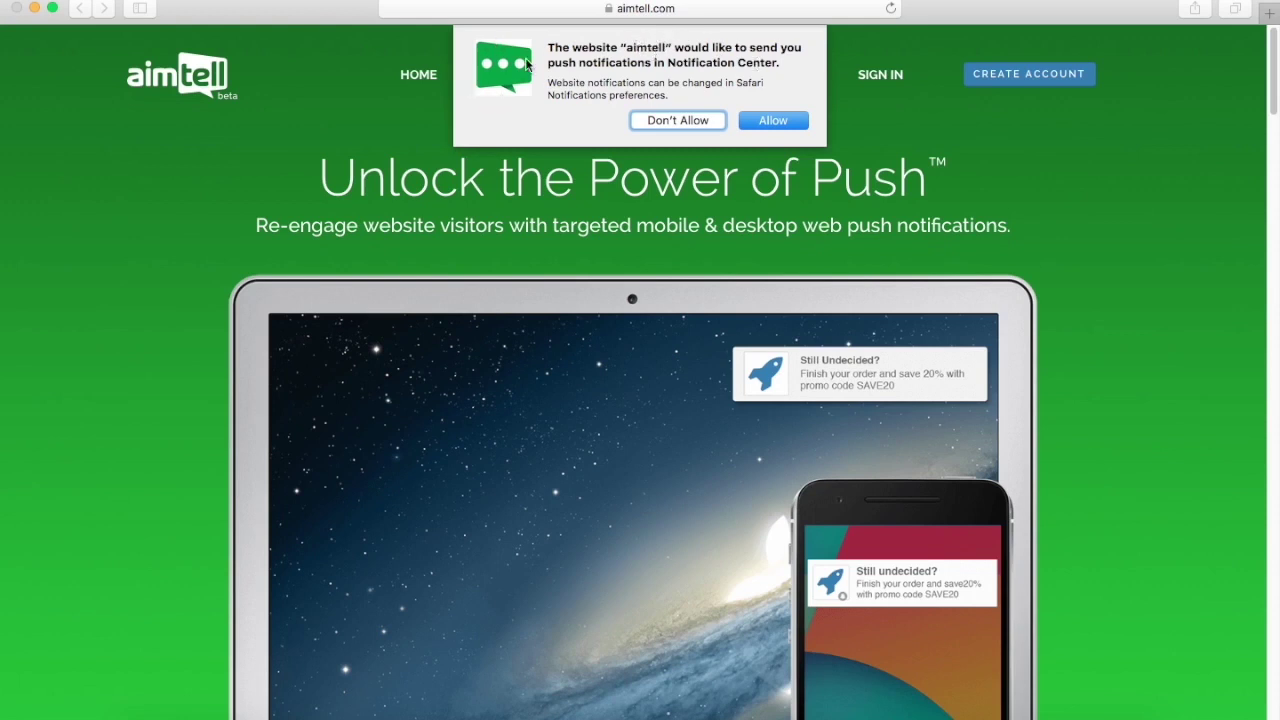
click(312, 714)
click(537, 293)
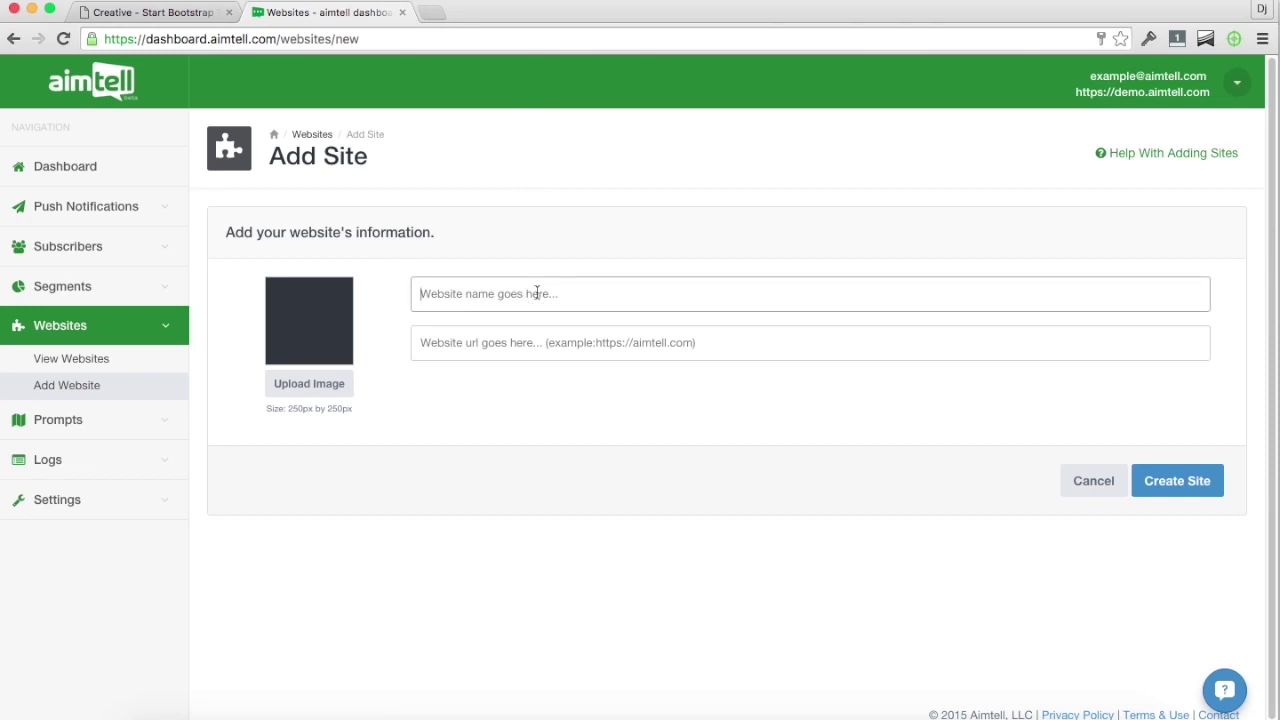
text(Ge)
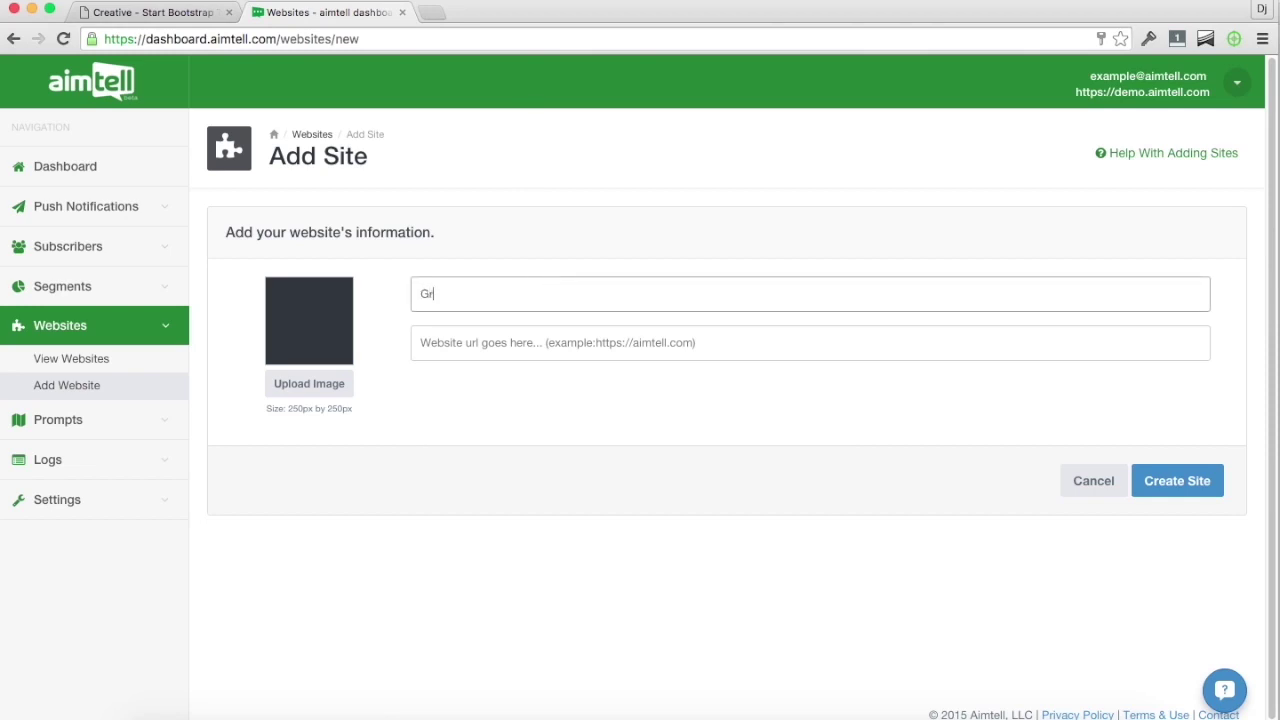
text(eat Website)
click(474, 345)
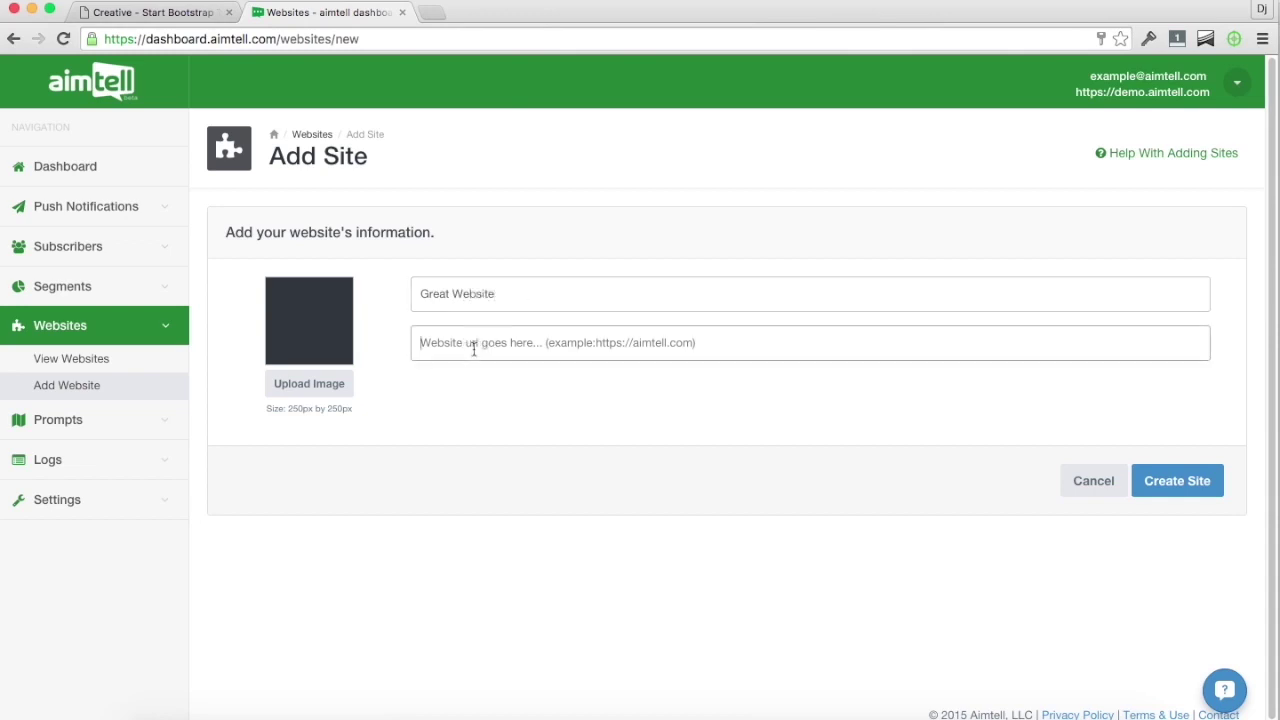
text(https://example.aimtell.com)
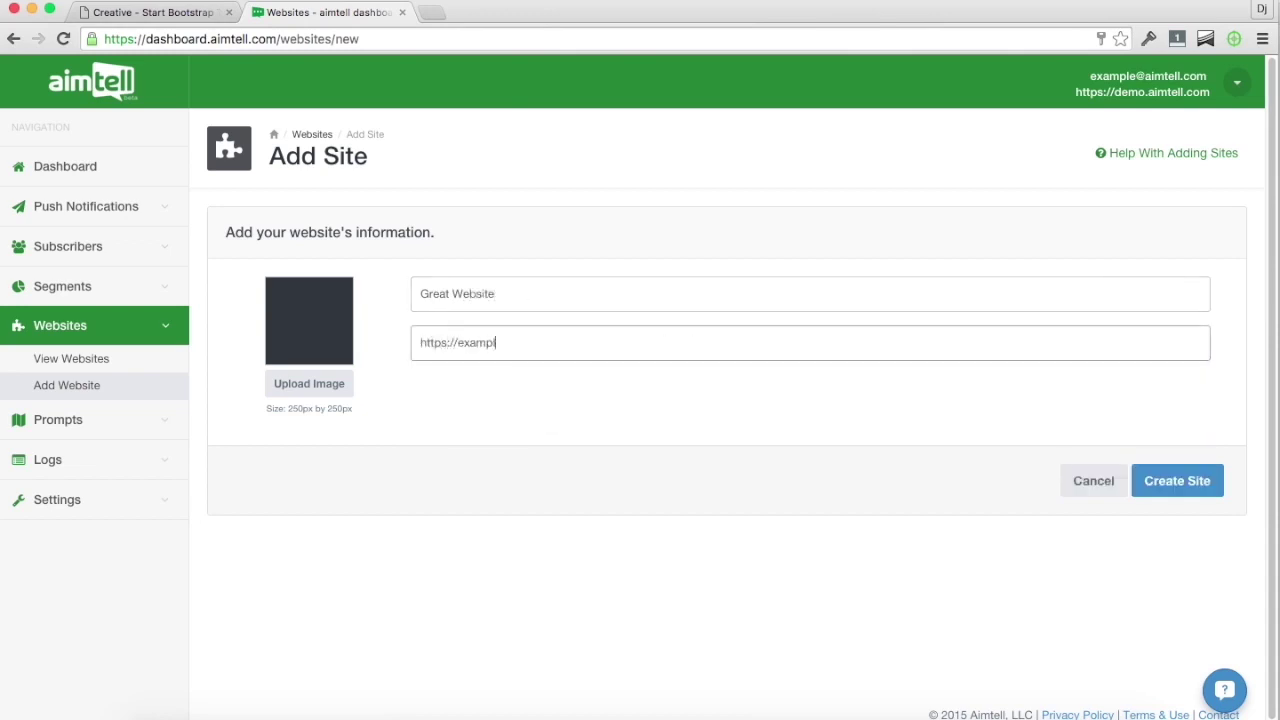
Step: Upload fc550x550orange17.jpg as the site logo and create the site
click(290, 383)
click(246, 97)
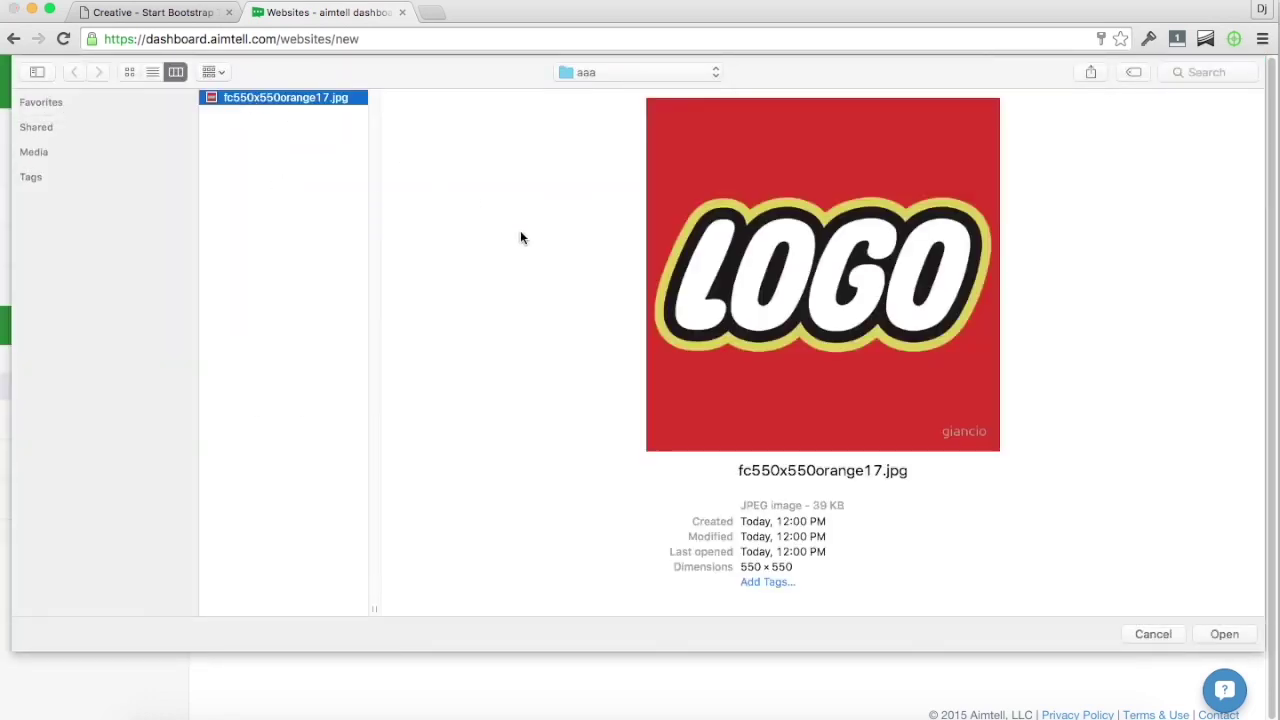
click(1224, 634)
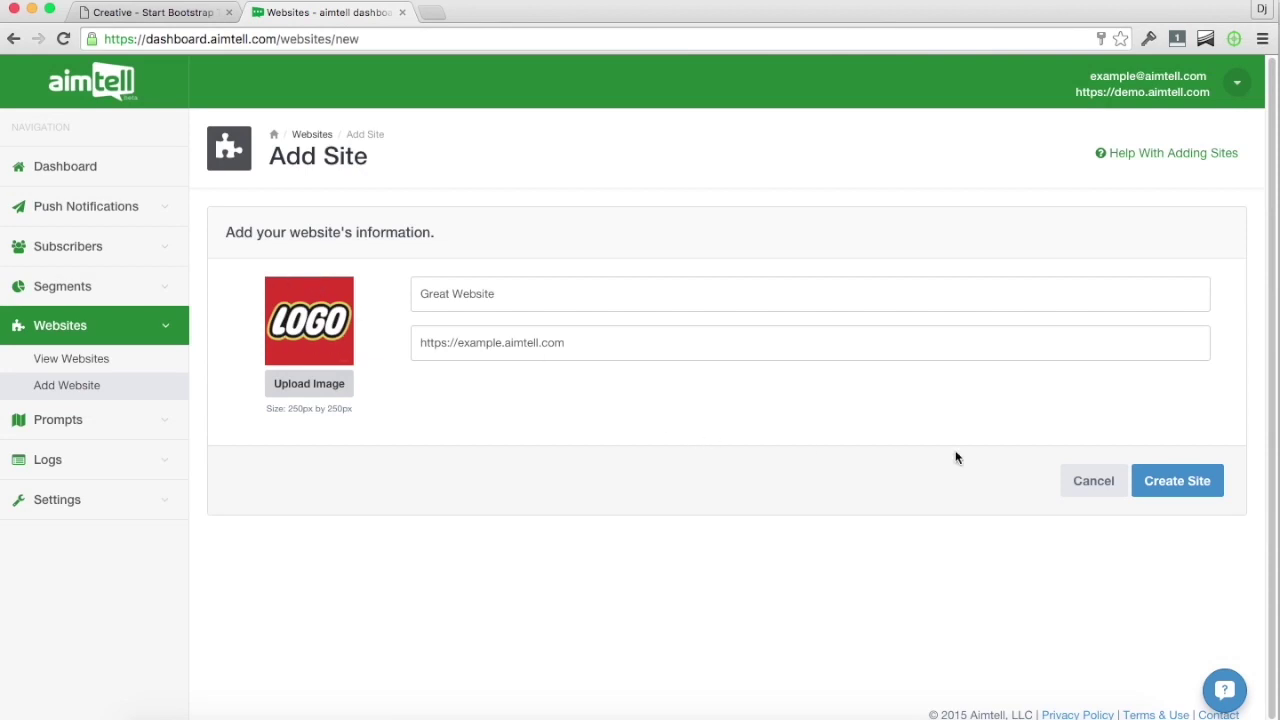
click(1151, 480)
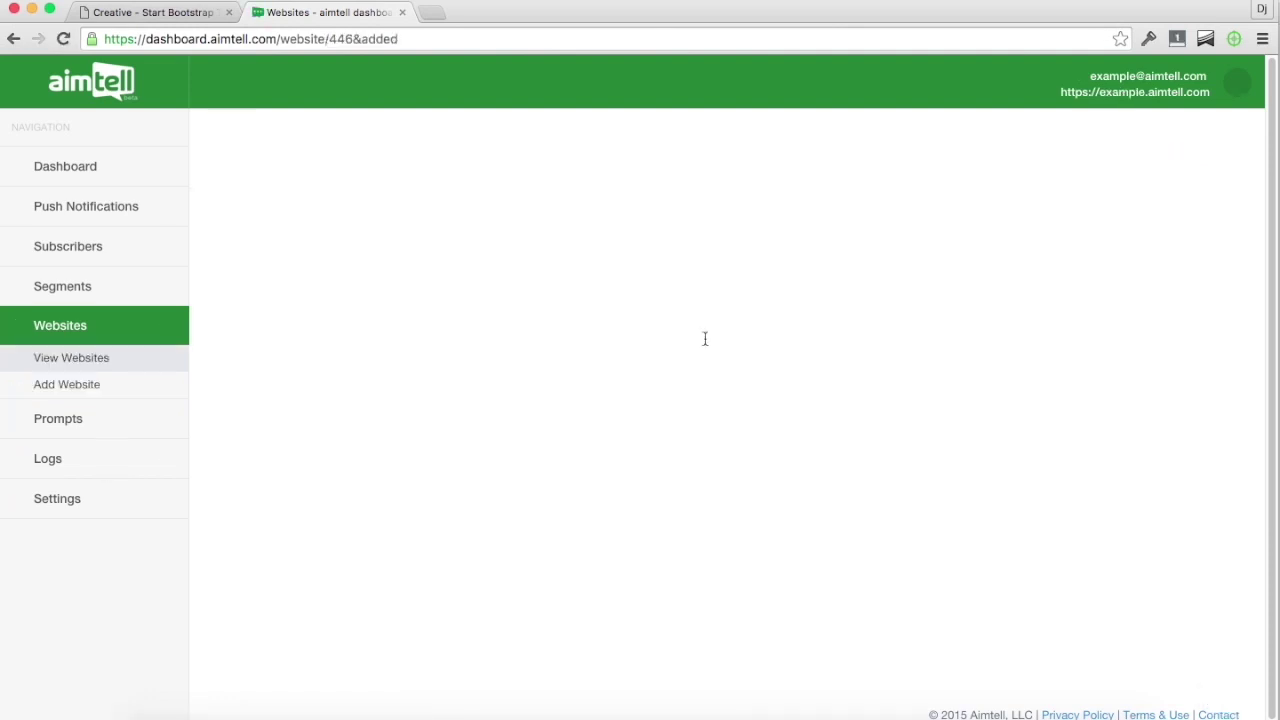
Step: Download the aimtell-chrome.zip files package from the Tracking Code tab and unpack it
scroll(703, 340, down, 1)
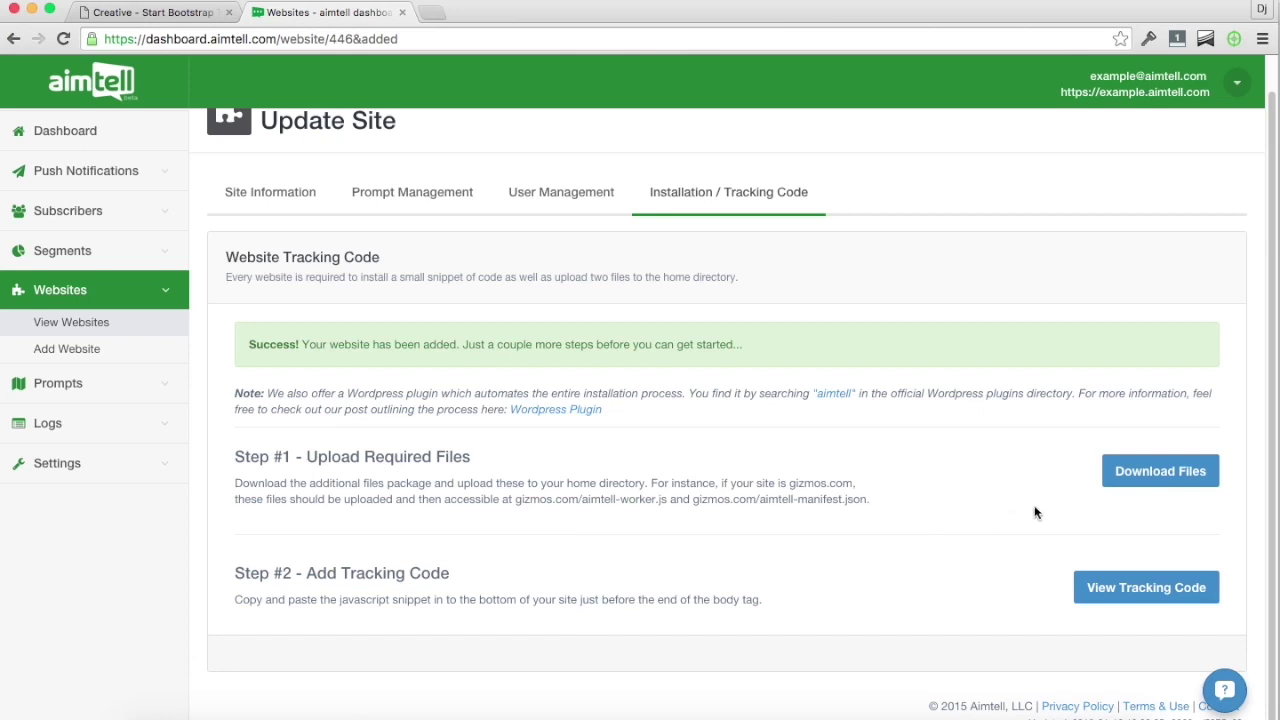
click(1160, 476)
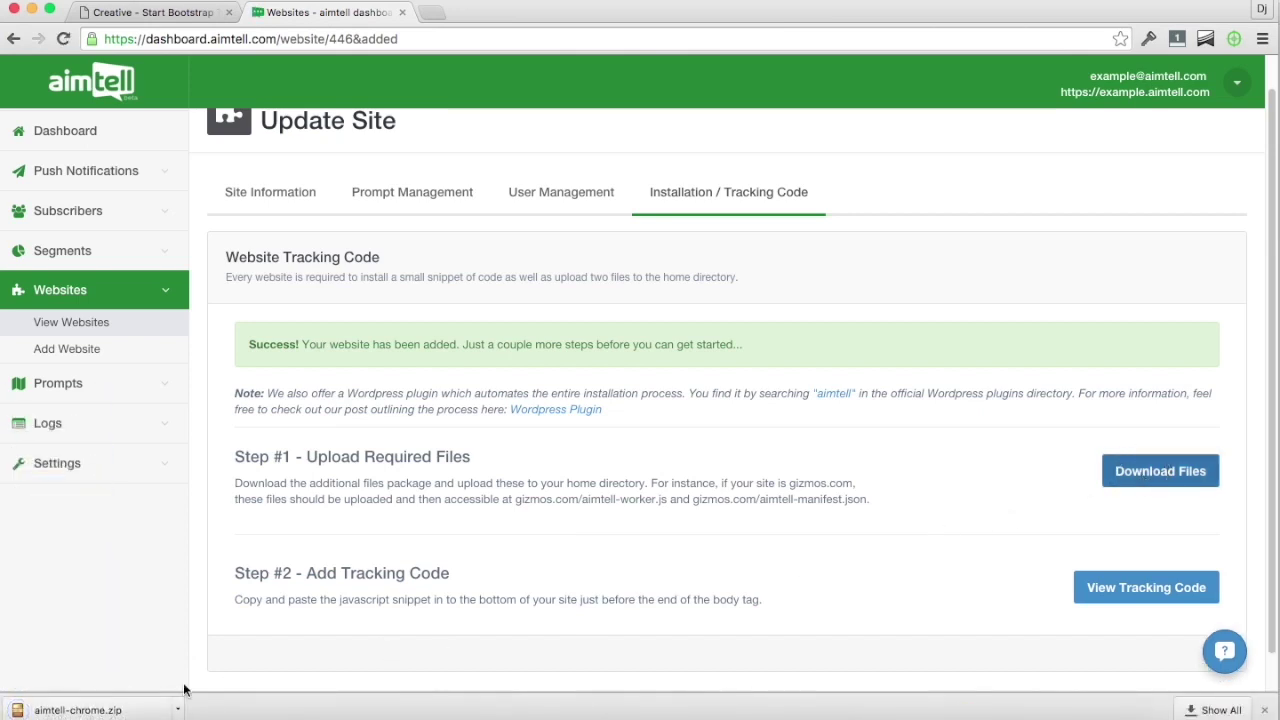
click(170, 705)
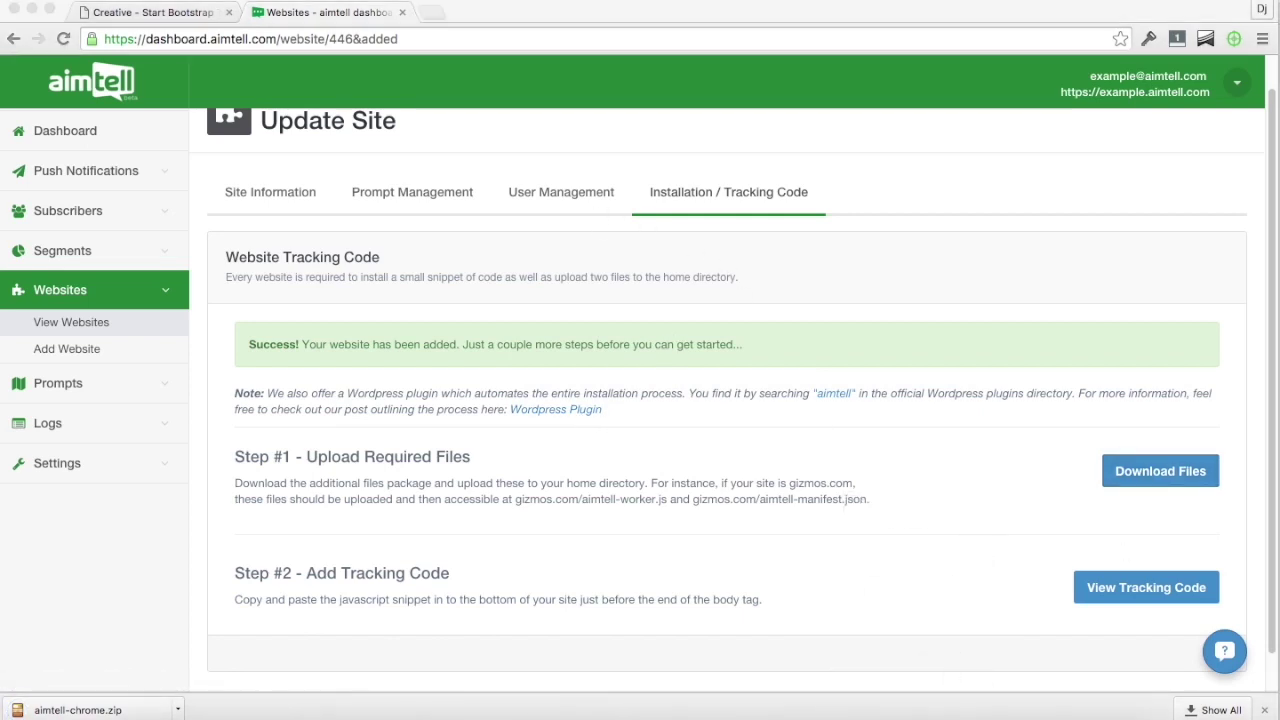
Step: Copy aimtell-manifest.json and aimtell-worker.js into the example.aimtell.com folder, then close aimtell-chrome
drag(1279, 278, 658, 212)
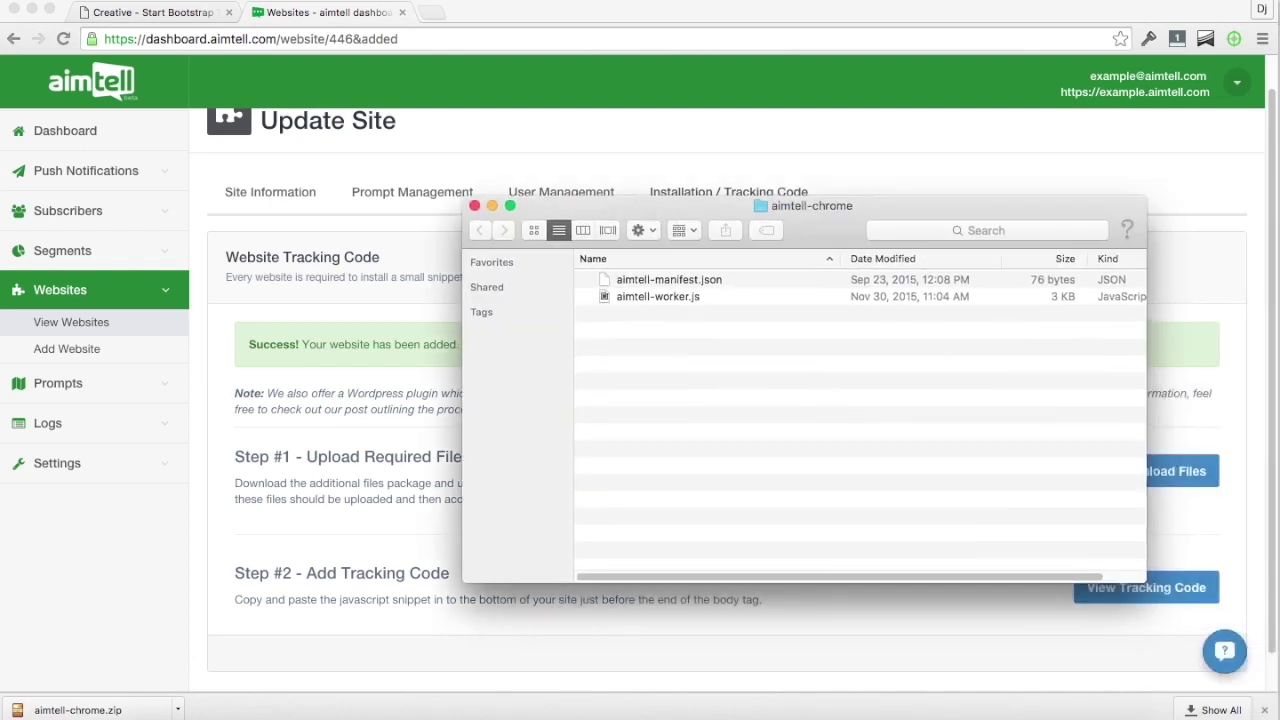
drag(1279, 28, 438, 122)
click(787, 430)
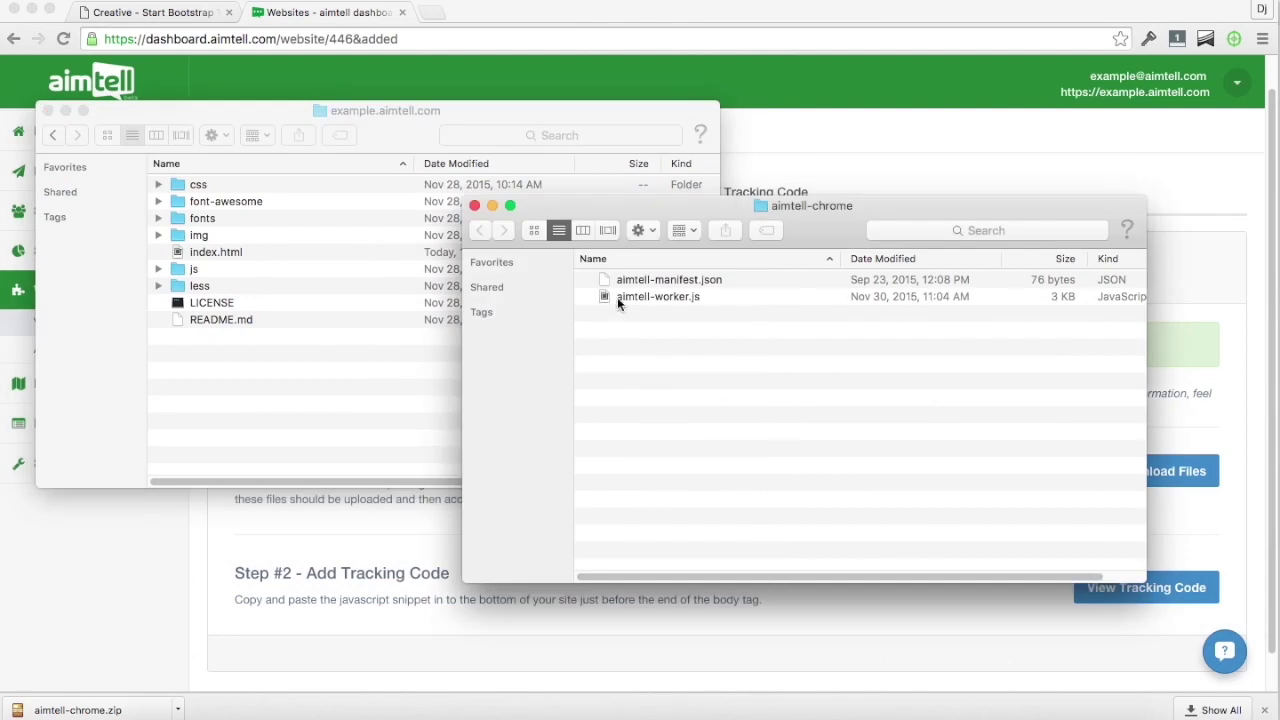
click(625, 296)
shift+click(660, 280)
drag(660, 280, 336, 398)
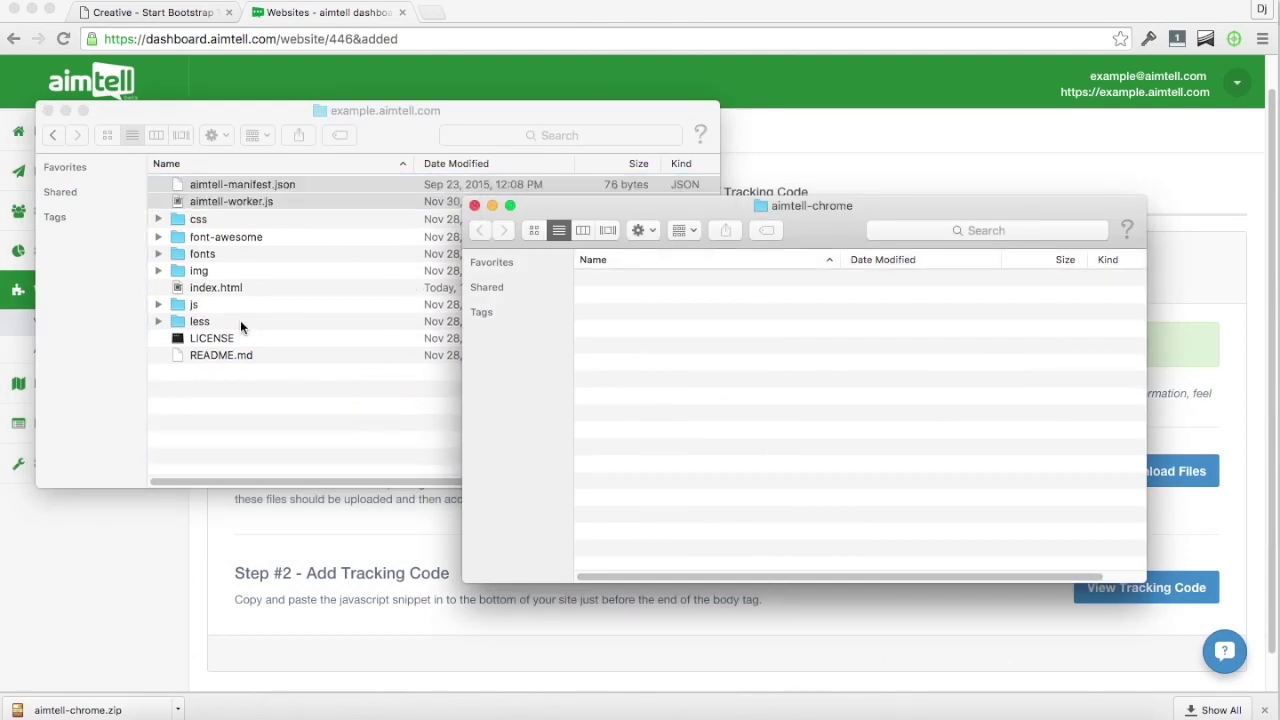
click(474, 205)
Step: Show the site's tracking code snippet and select all of it
click(889, 515)
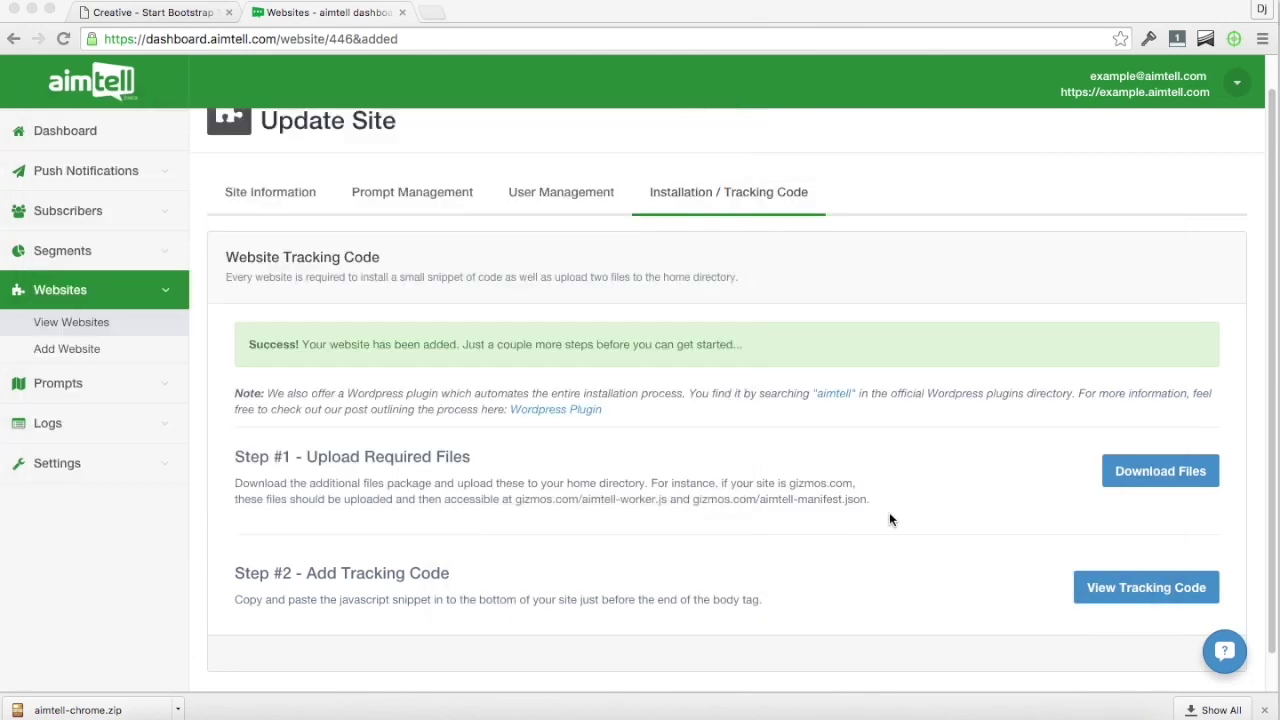
click(1137, 590)
drag(476, 494, 390, 308)
key(ctrl+c)
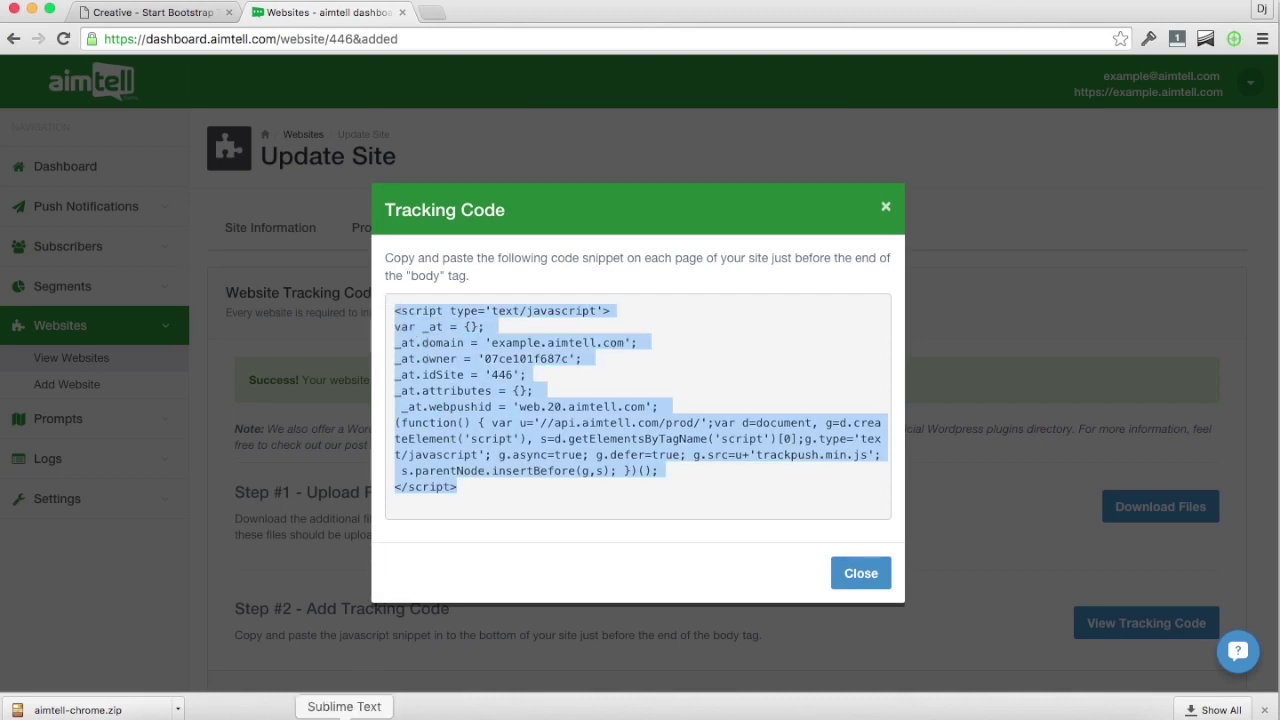
Step: Paste the tracking snippet above </body> in index.html and save the file
click(344, 714)
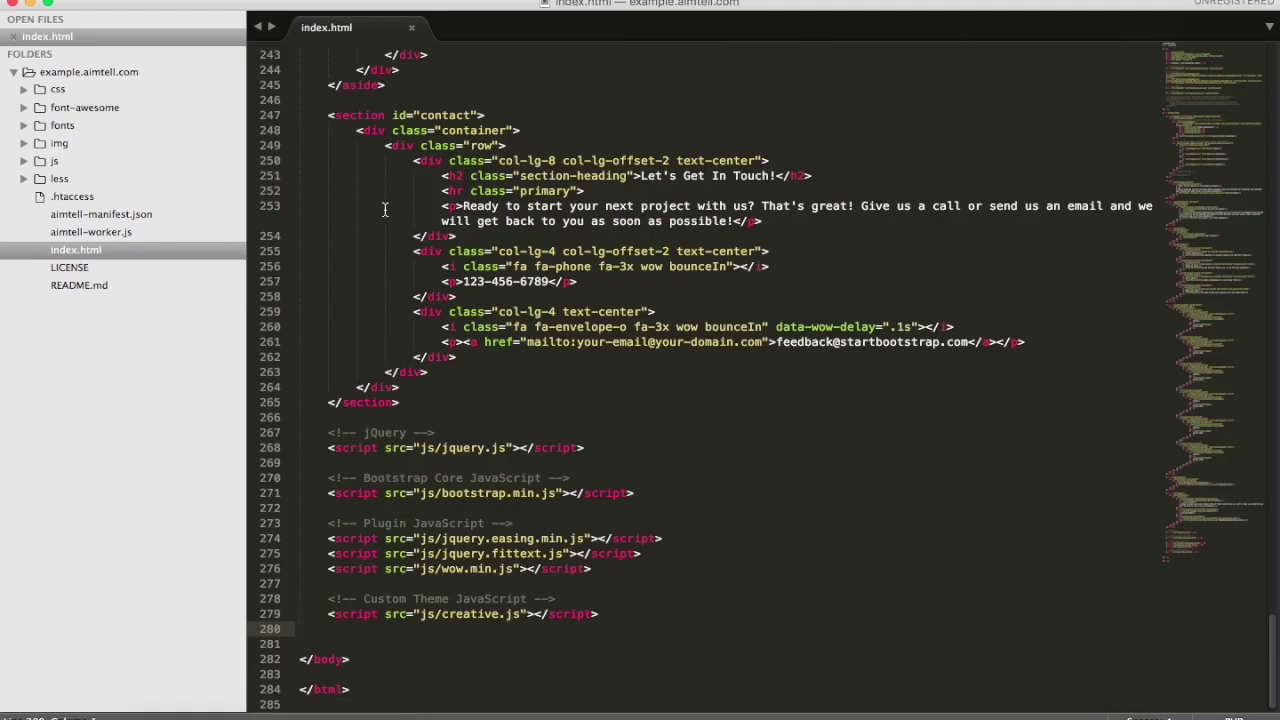
scroll(384, 208, up, 5)
scroll(384, 208, down, 5)
key(Return)
key(ctrl+v)
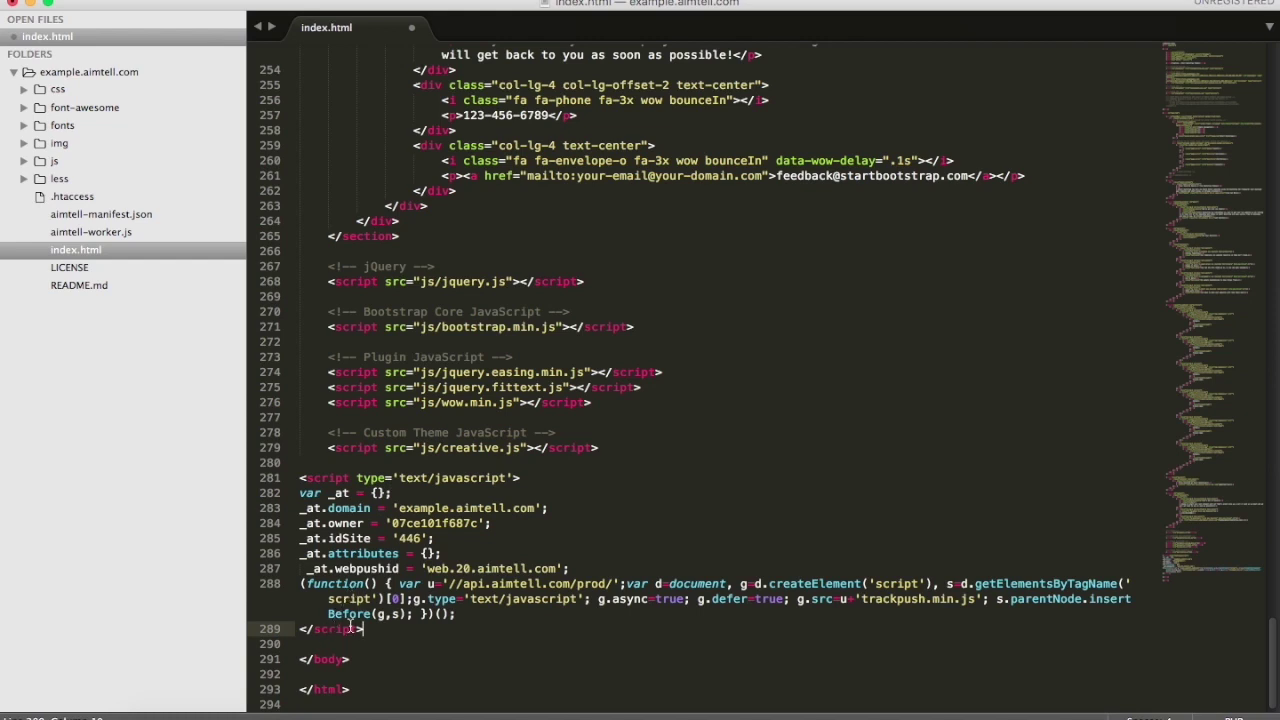
click(450, 434)
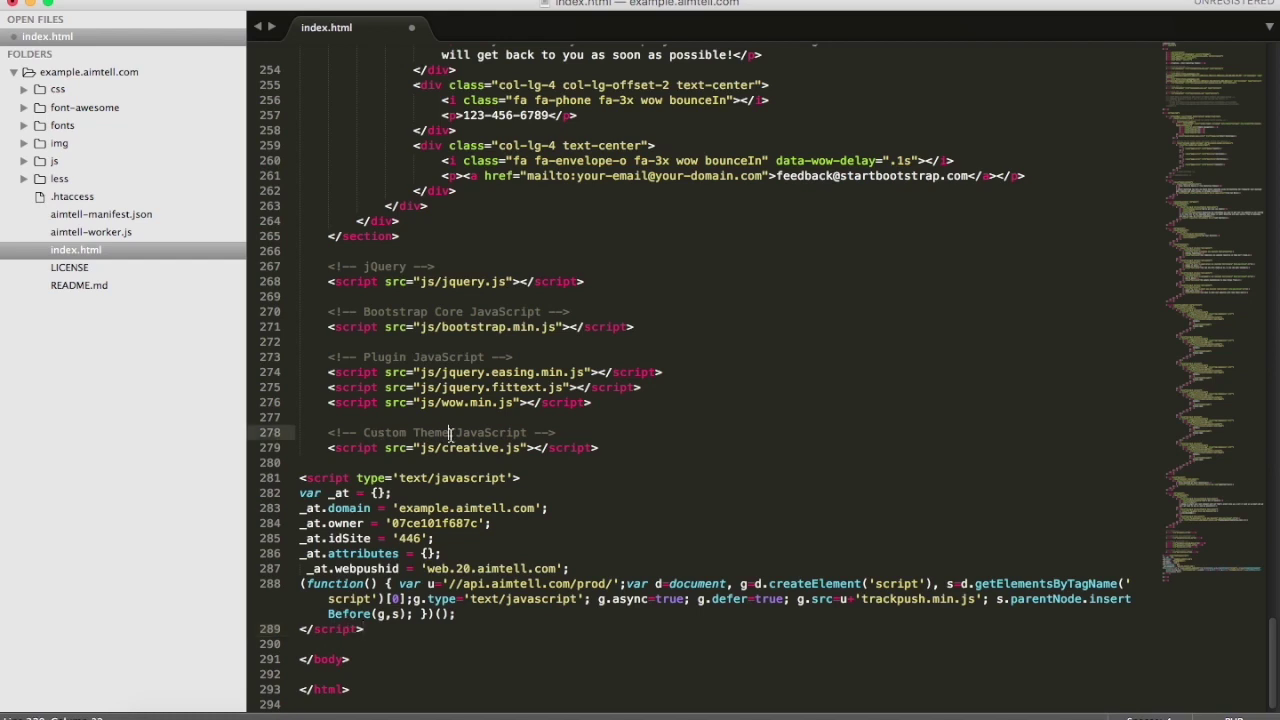
key(super+s)
Step: Refresh FileZilla's local folder listing
click(216, 710)
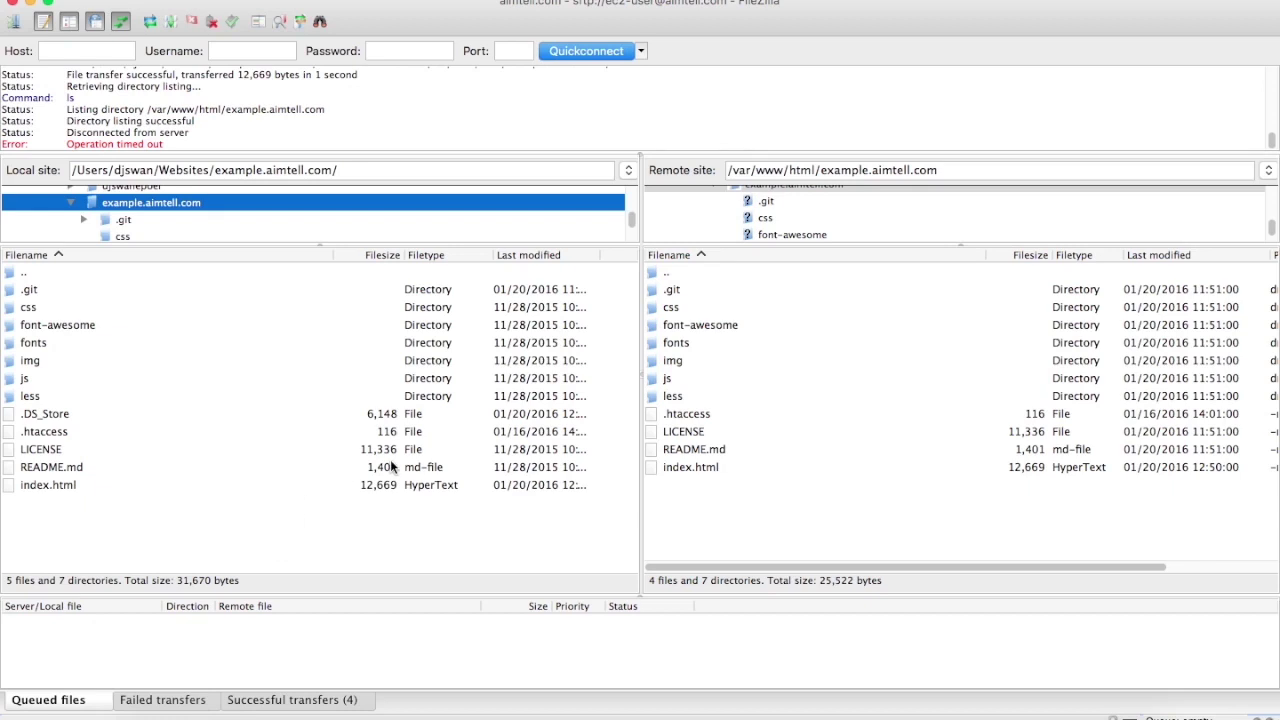
right_click(201, 552)
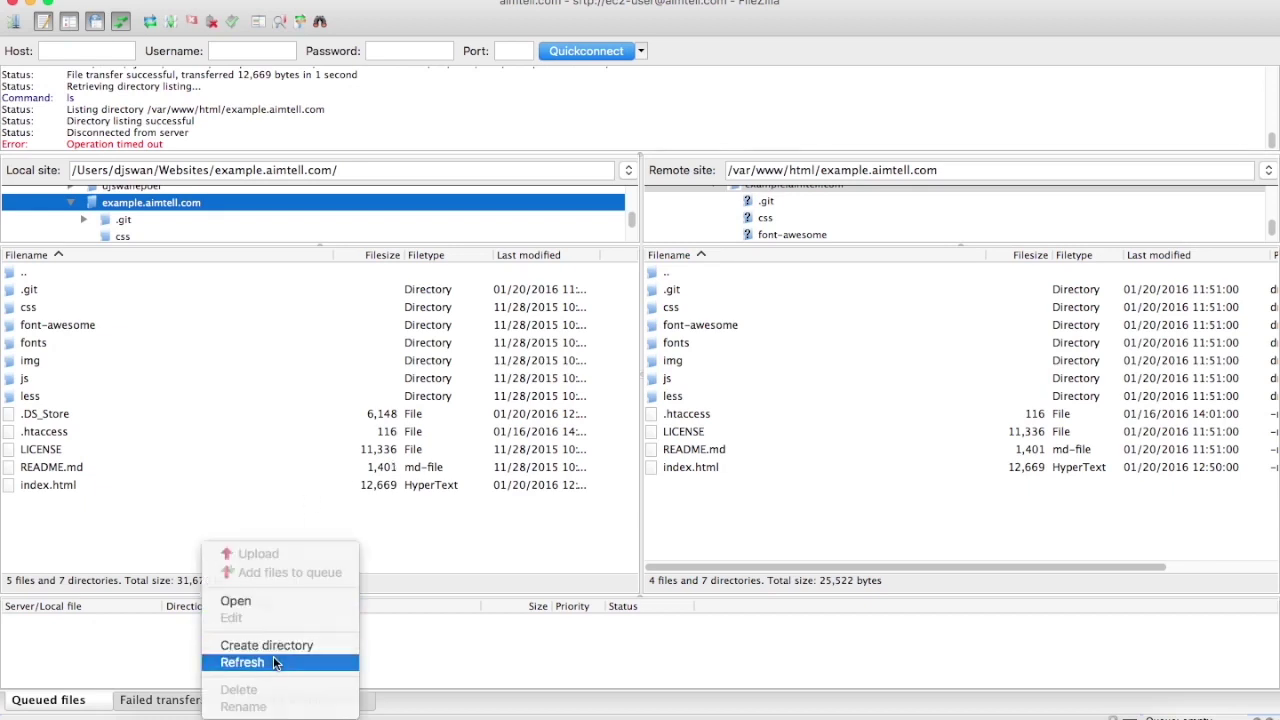
click(276, 663)
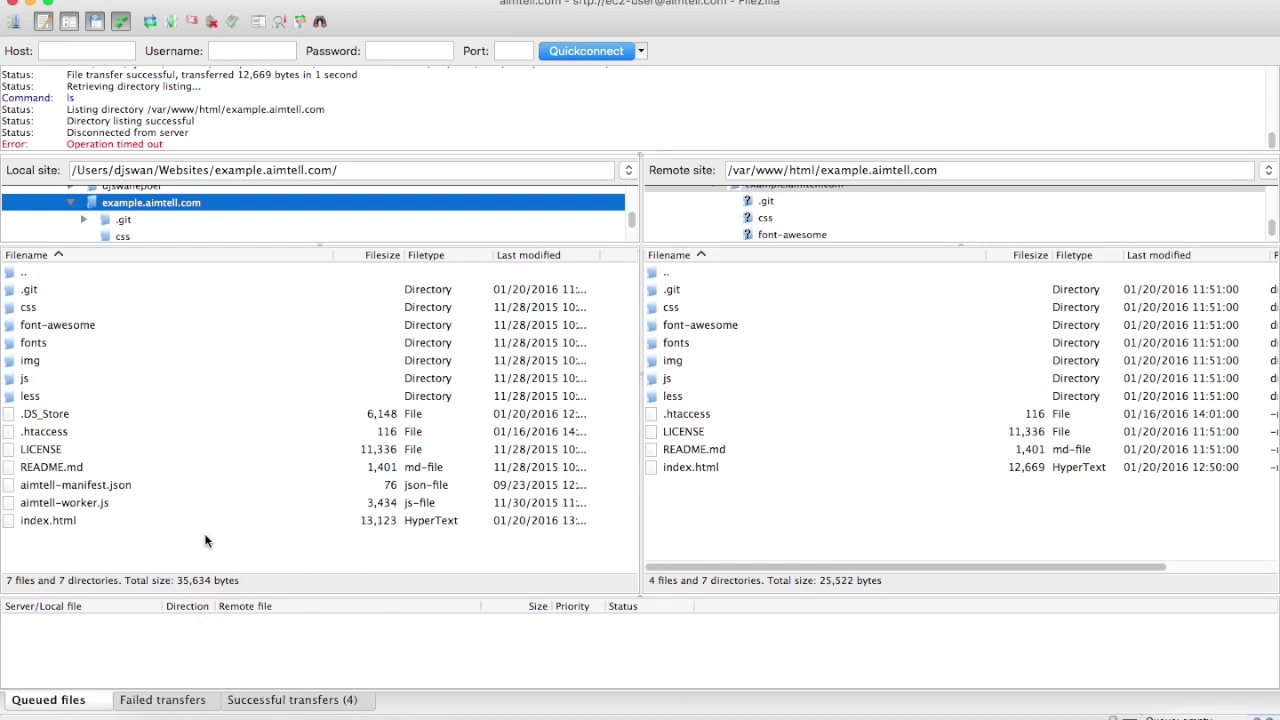
Step: Upload aimtell-manifest.json, aimtell-worker.js and index.html, overwriting when size differs or source is newer
click(65, 521)
shift+click(64, 487)
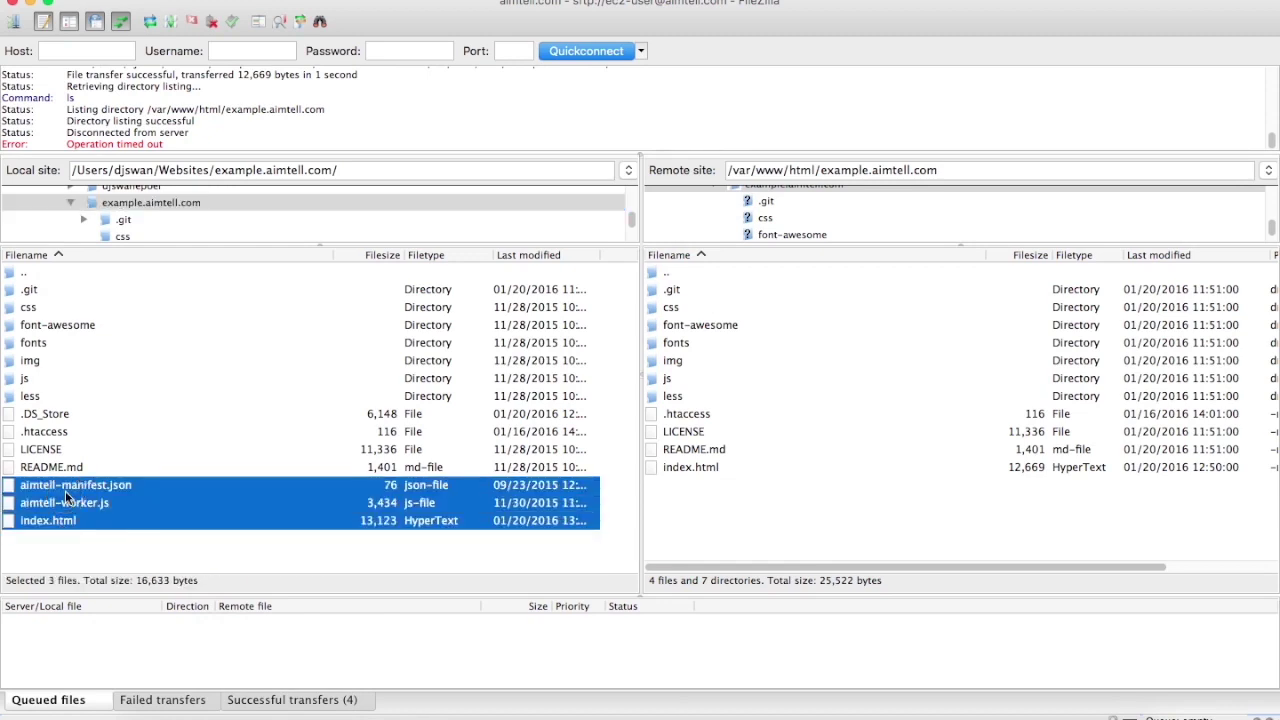
right_click(65, 491)
click(122, 502)
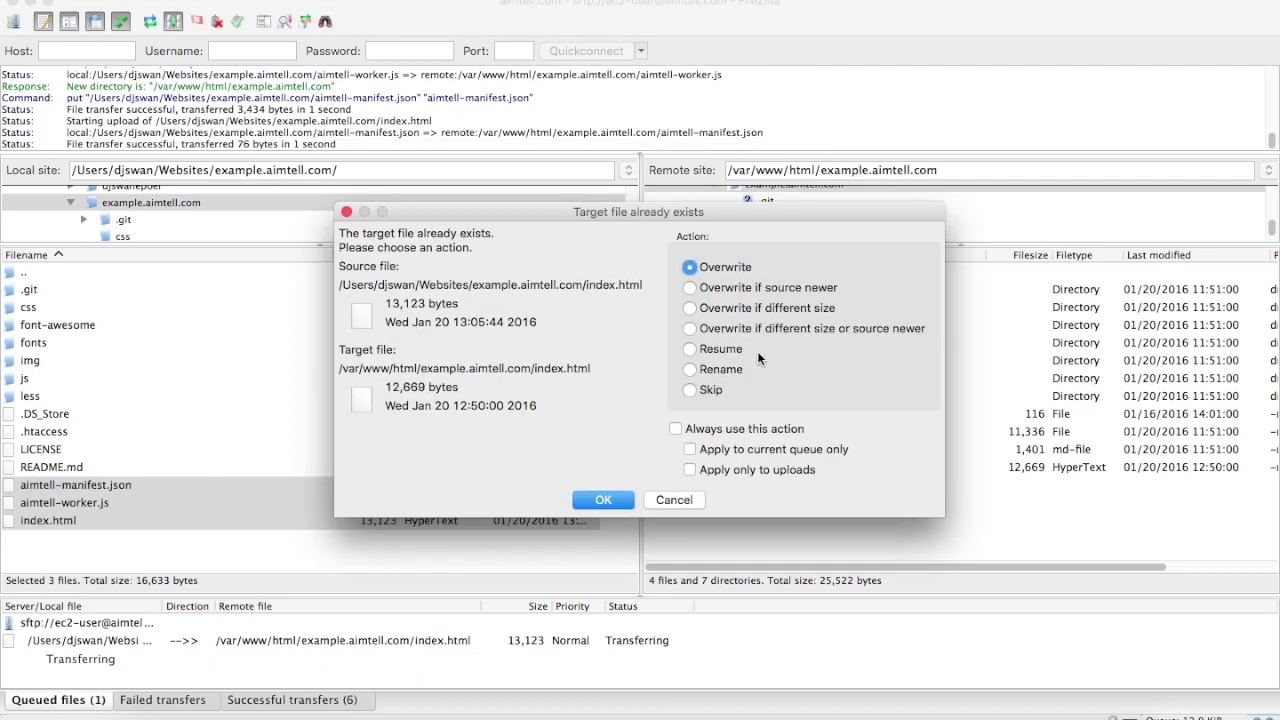
click(757, 330)
click(688, 432)
click(615, 500)
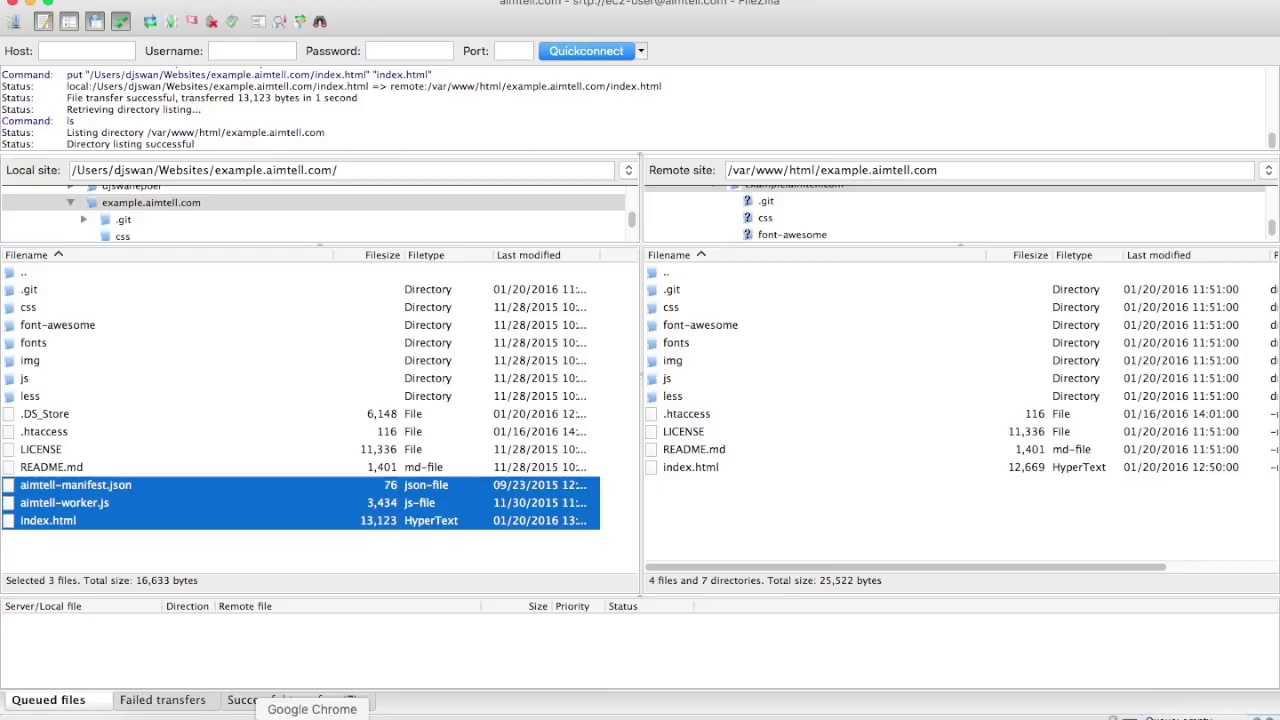
Step: Close the Tracking Code dialog, reload example.aimtell.com in Chrome and allow notifications
click(358, 708)
click(845, 576)
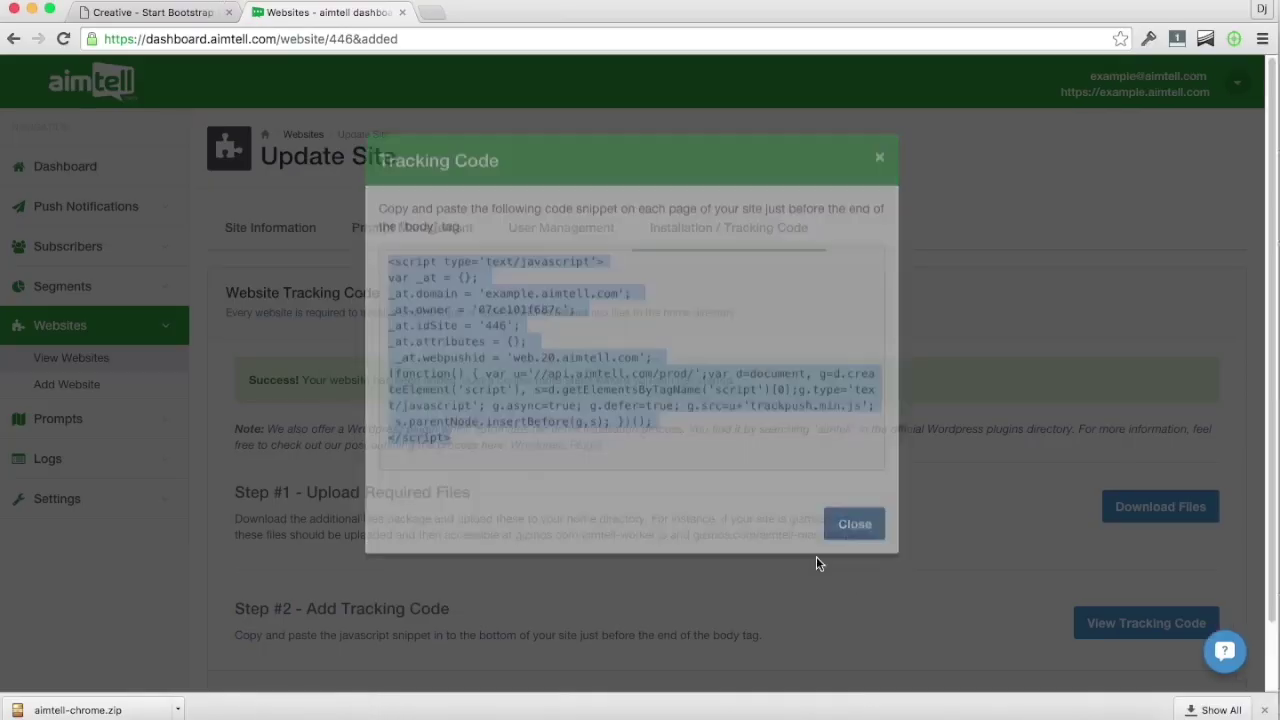
click(200, 16)
click(200, 36)
key(Return)
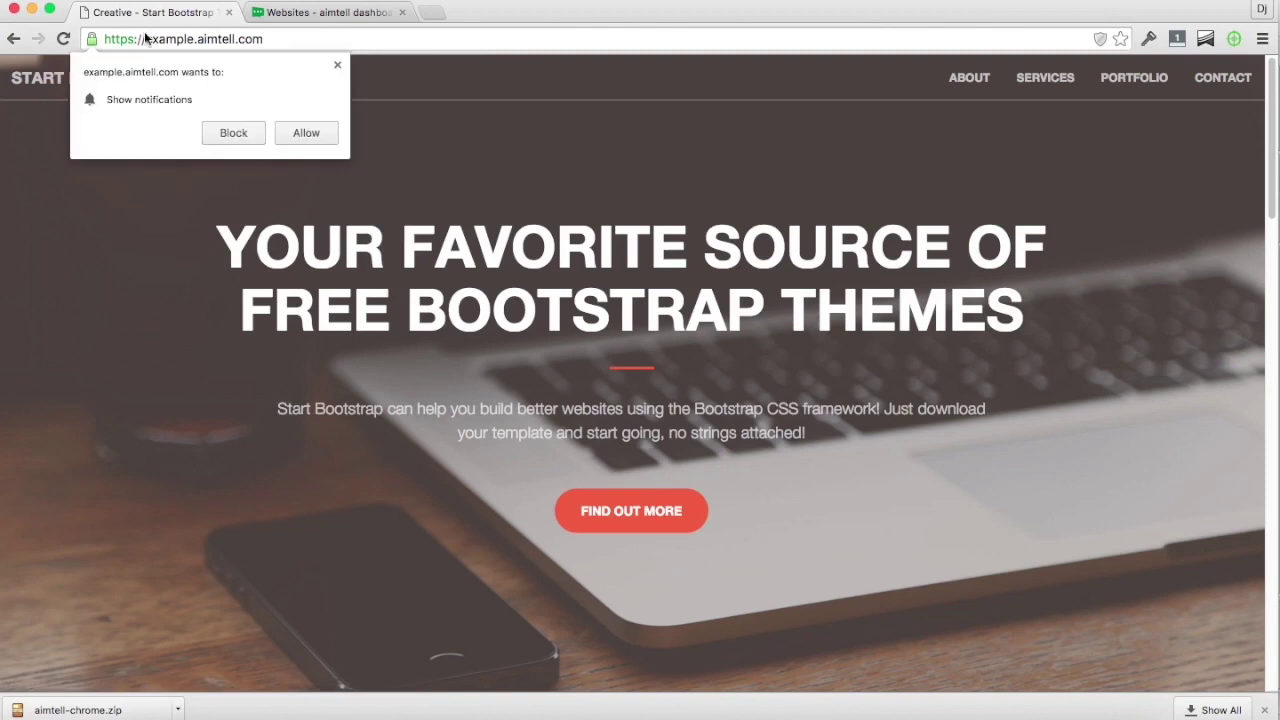
click(309, 133)
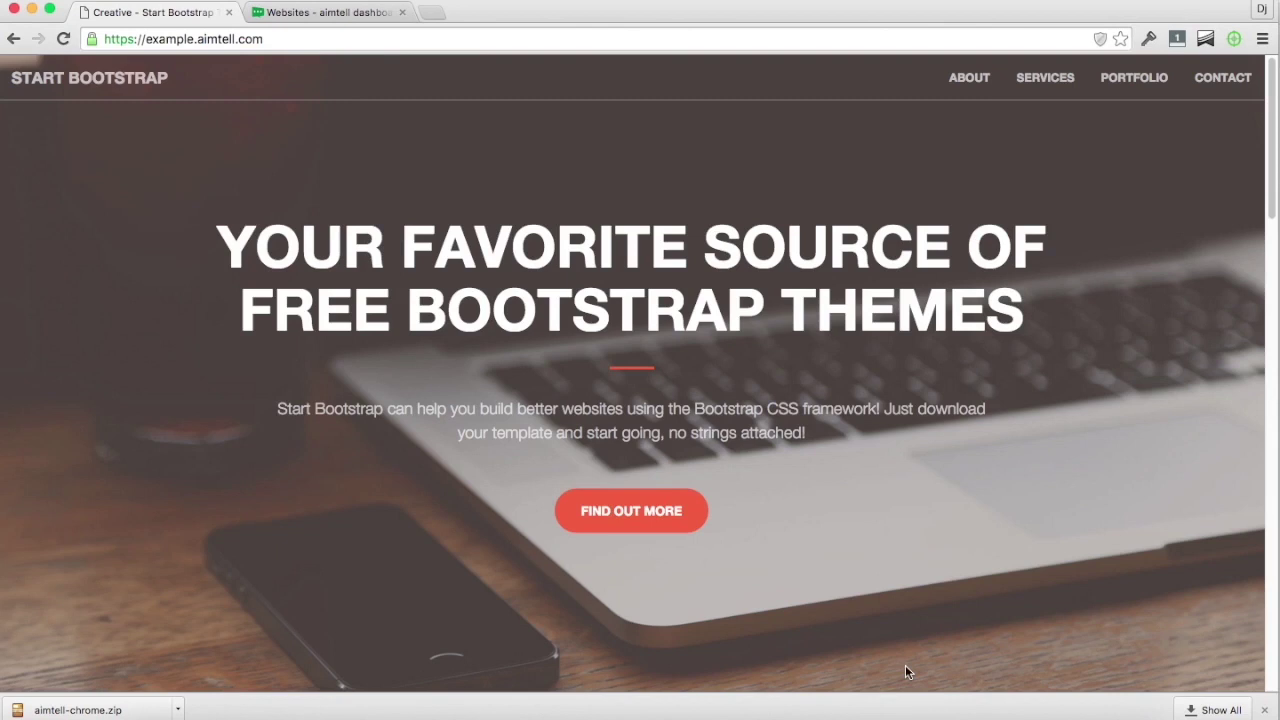
Step: Reload example.aimtell.com in Safari and allow the Great Website push notifications
click(885, 710)
click(612, 9)
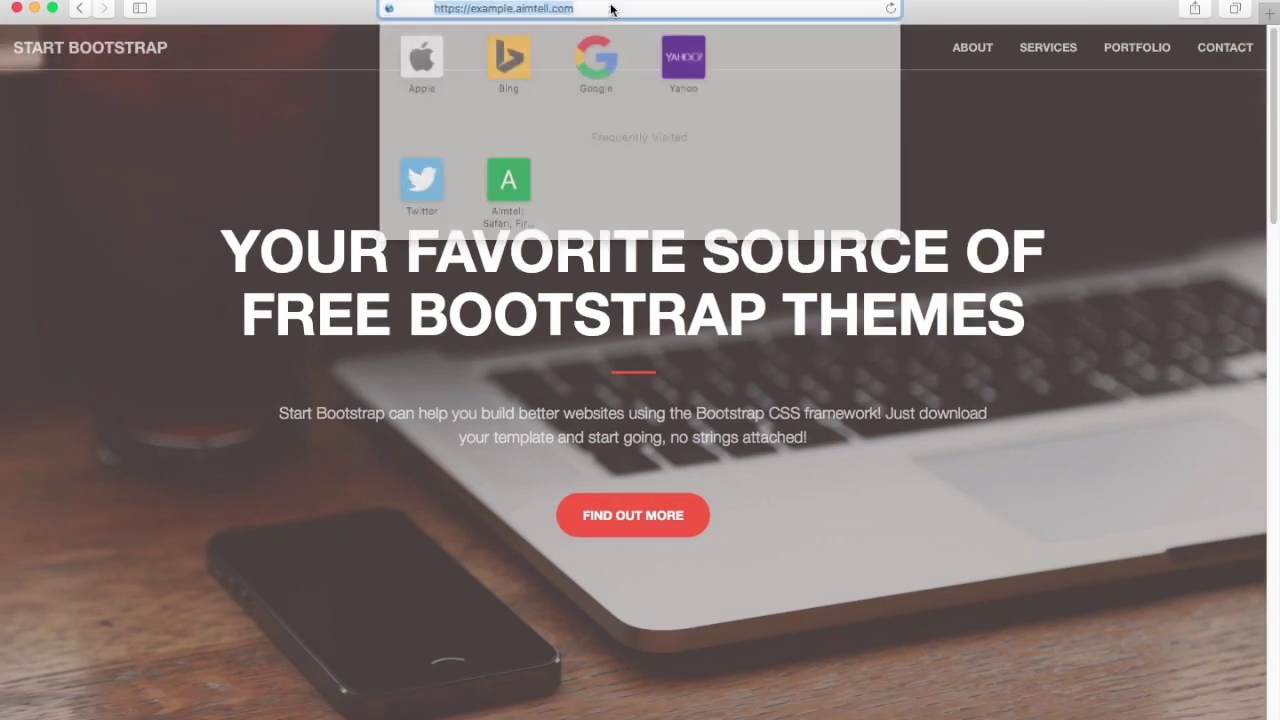
key(Return)
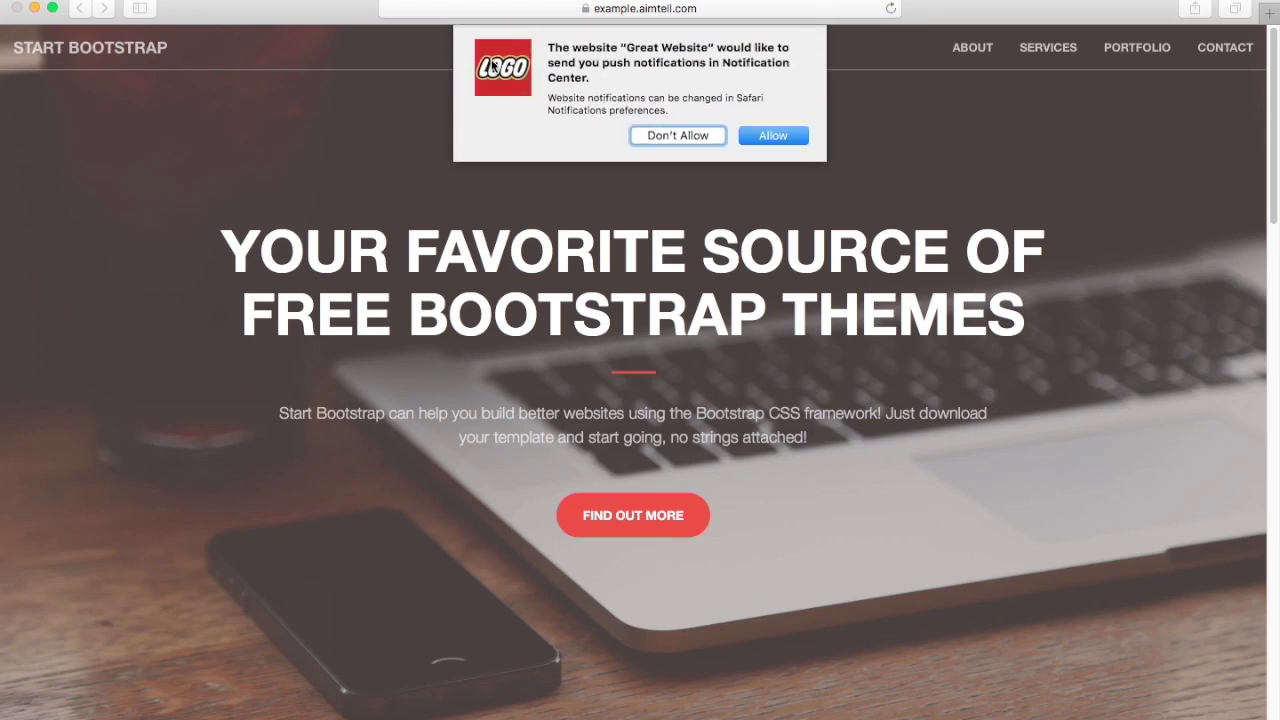
click(755, 131)
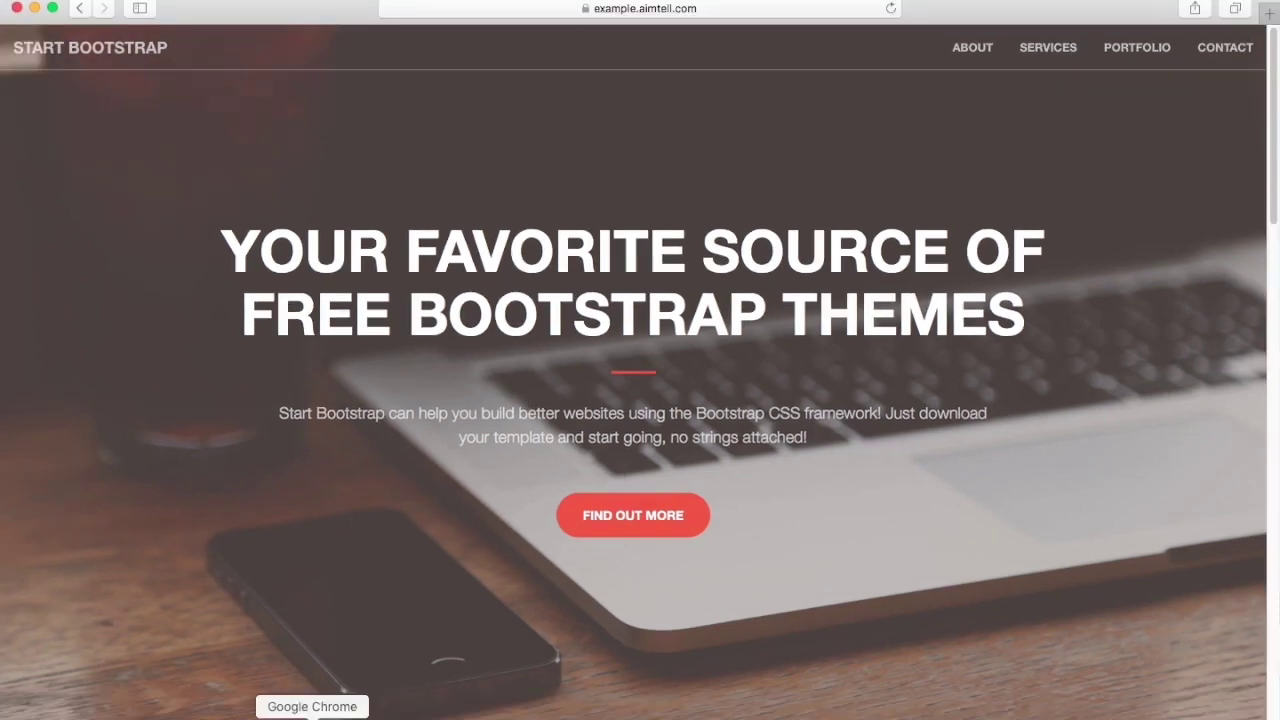
Step: Back in Chrome, show the Prompt Management rules with the example.aimtell.com/* condition
click(313, 716)
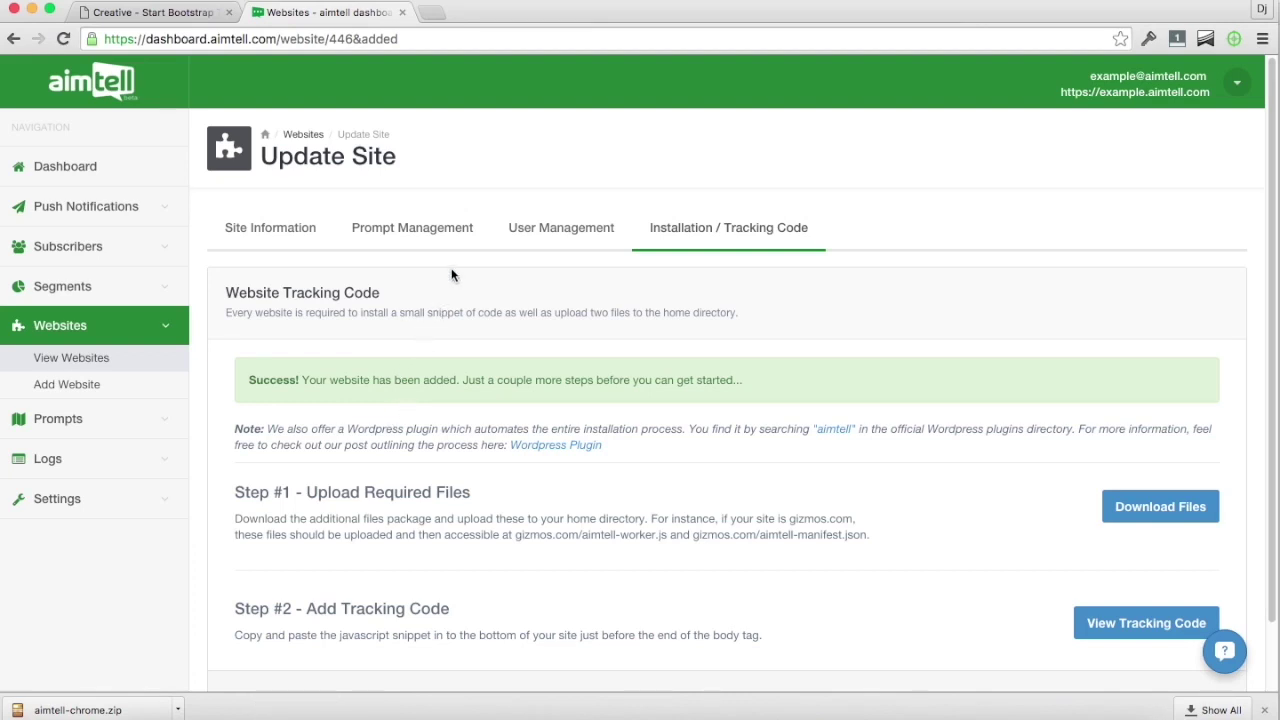
click(420, 226)
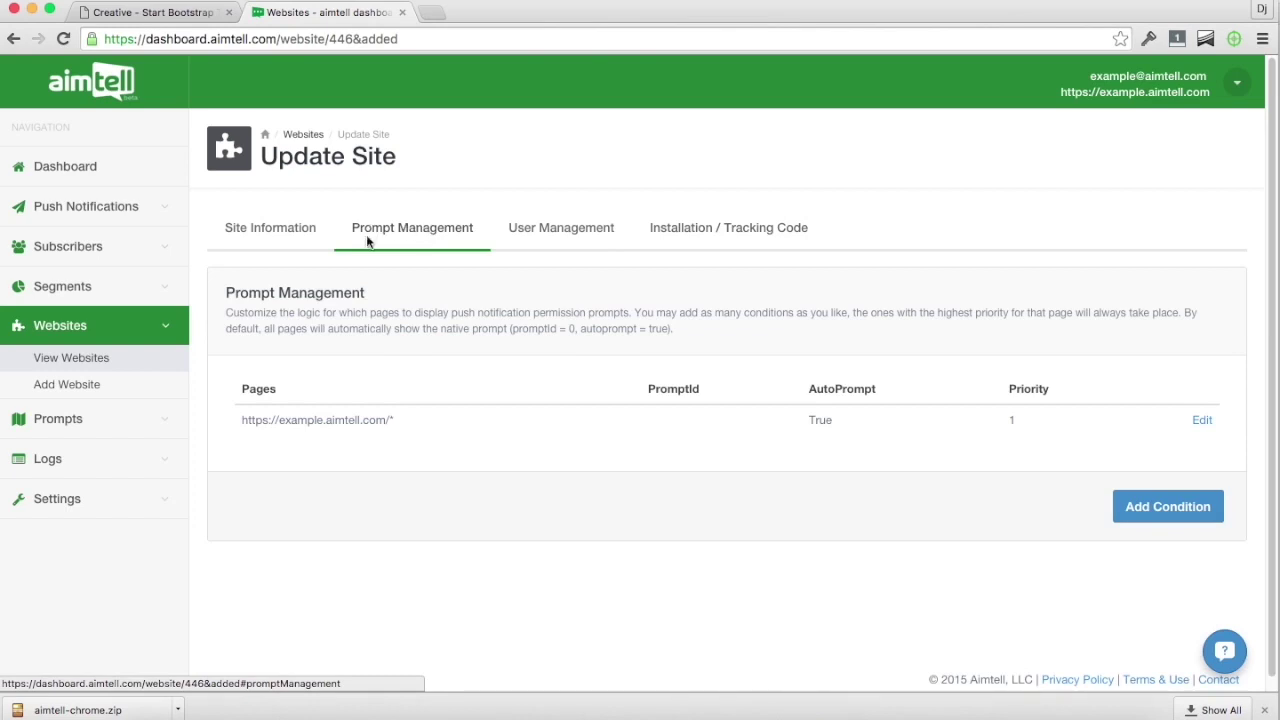